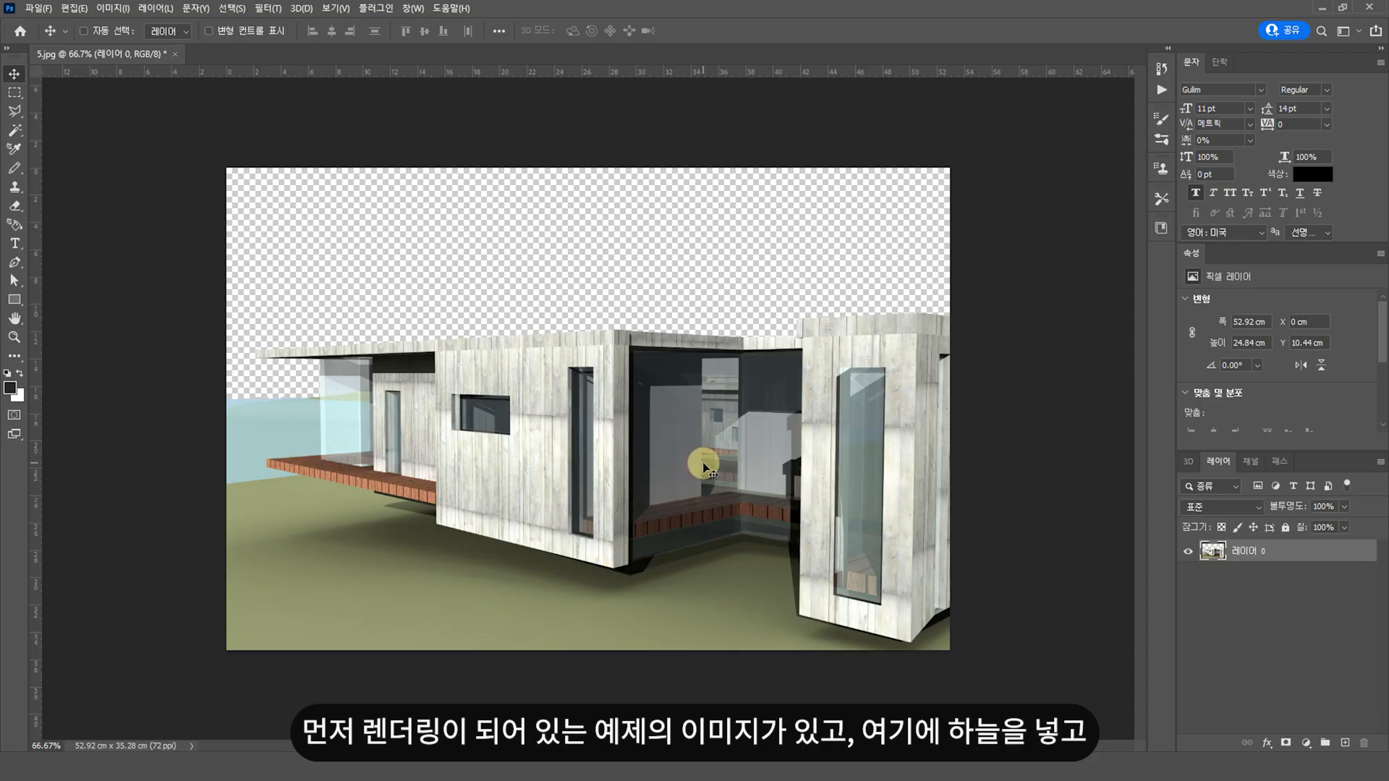
Open the sky panorama vp_sky_v1_003.jpg and copy it into 5.jpg as a new layer
scroll(702, 462, "up", 3)
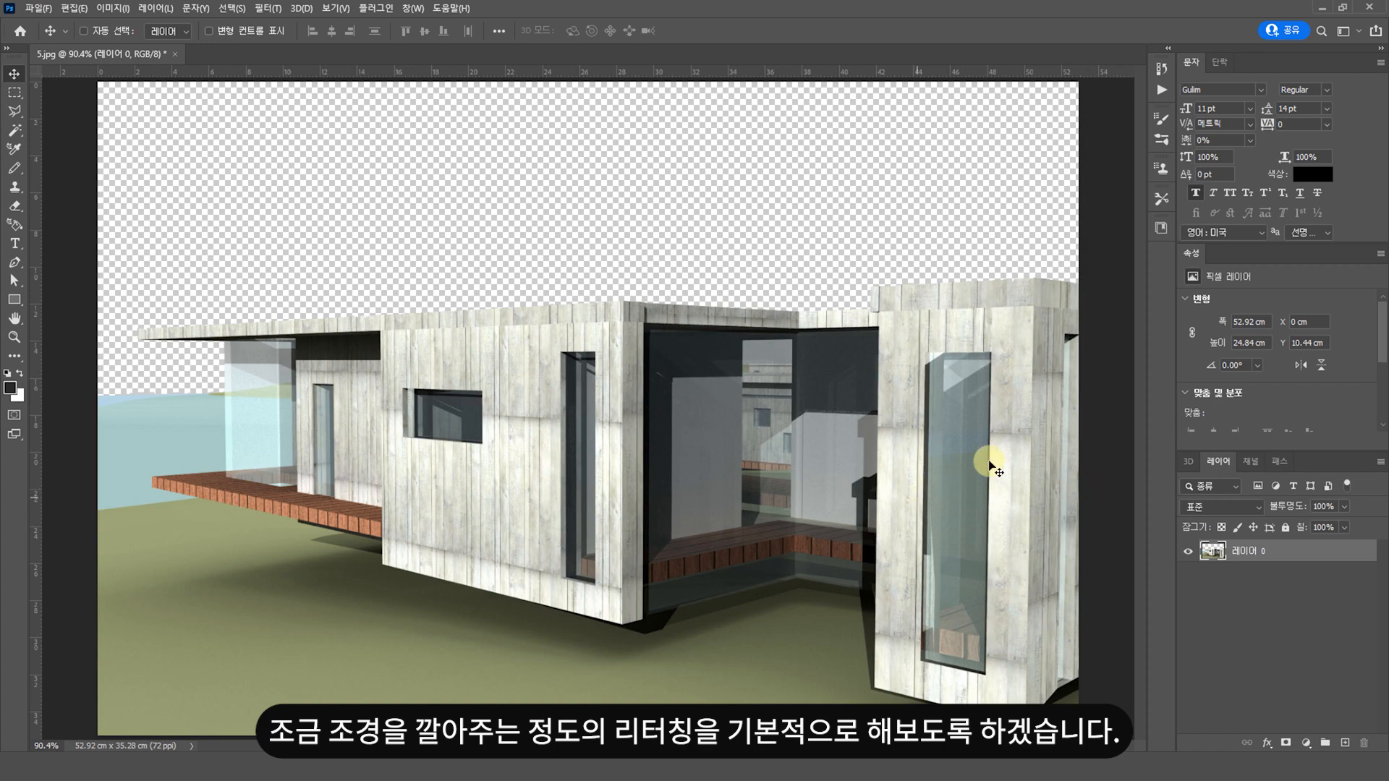
key("ctrl+minus")
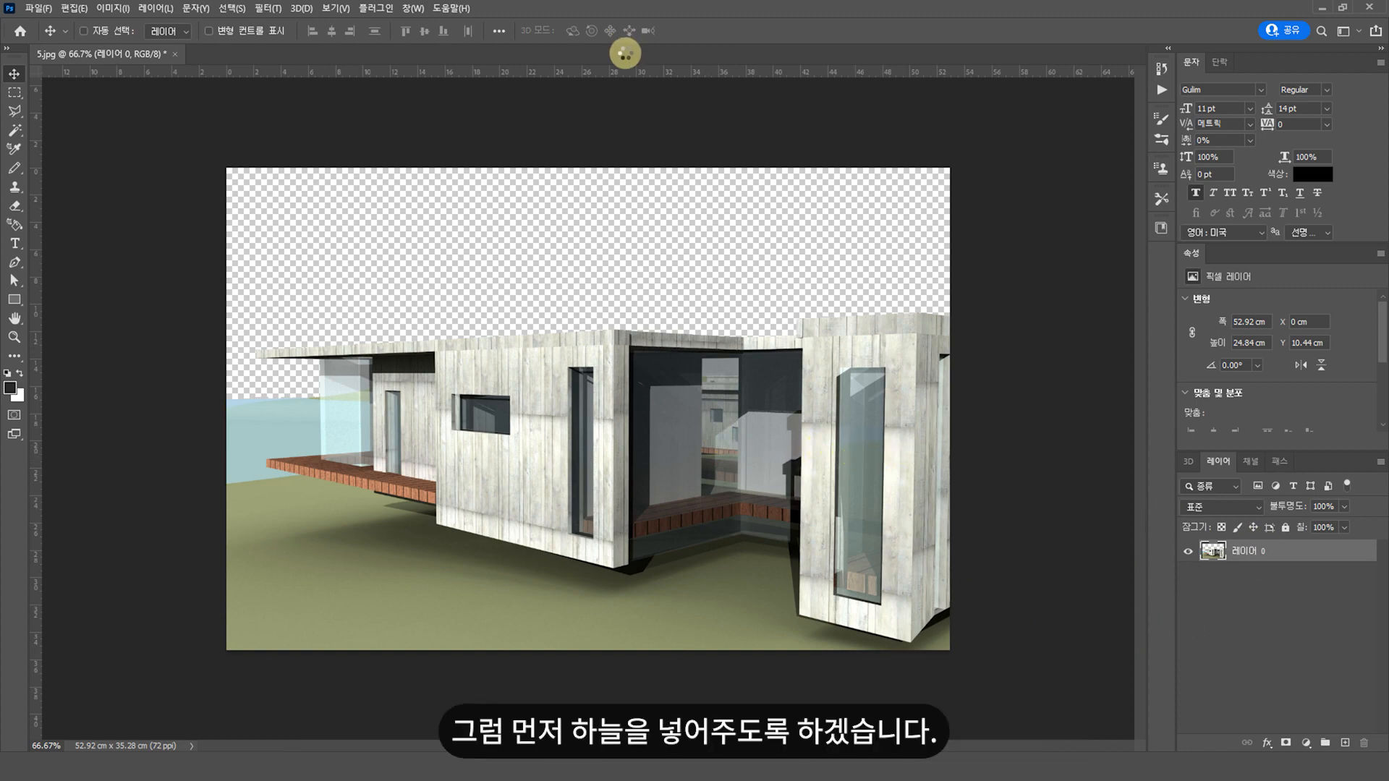
left_click_drag(624, 51, 626, 54)
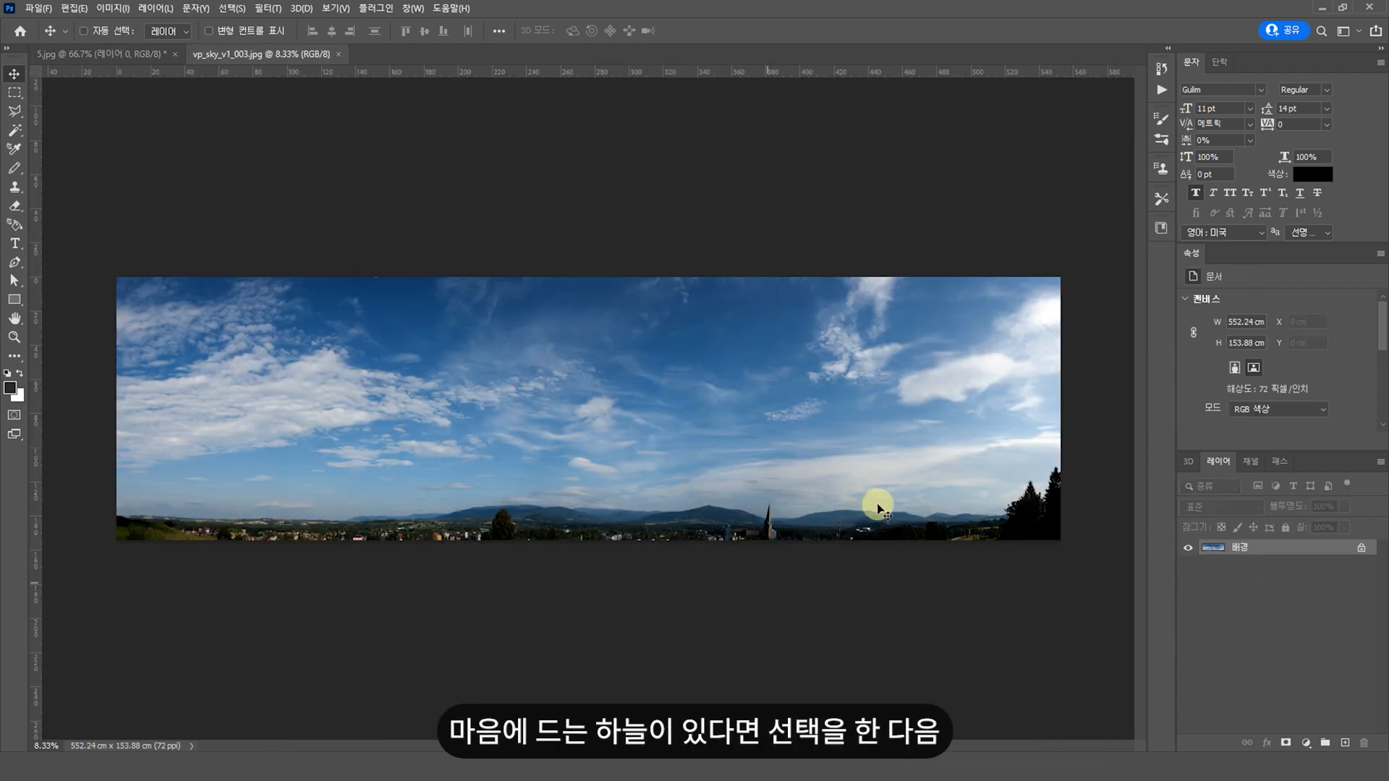
left_click_drag(866, 485, 570, 306)
Scale the sky layer to 39.18% and move it beneath the building layer
key("ctrl+t")
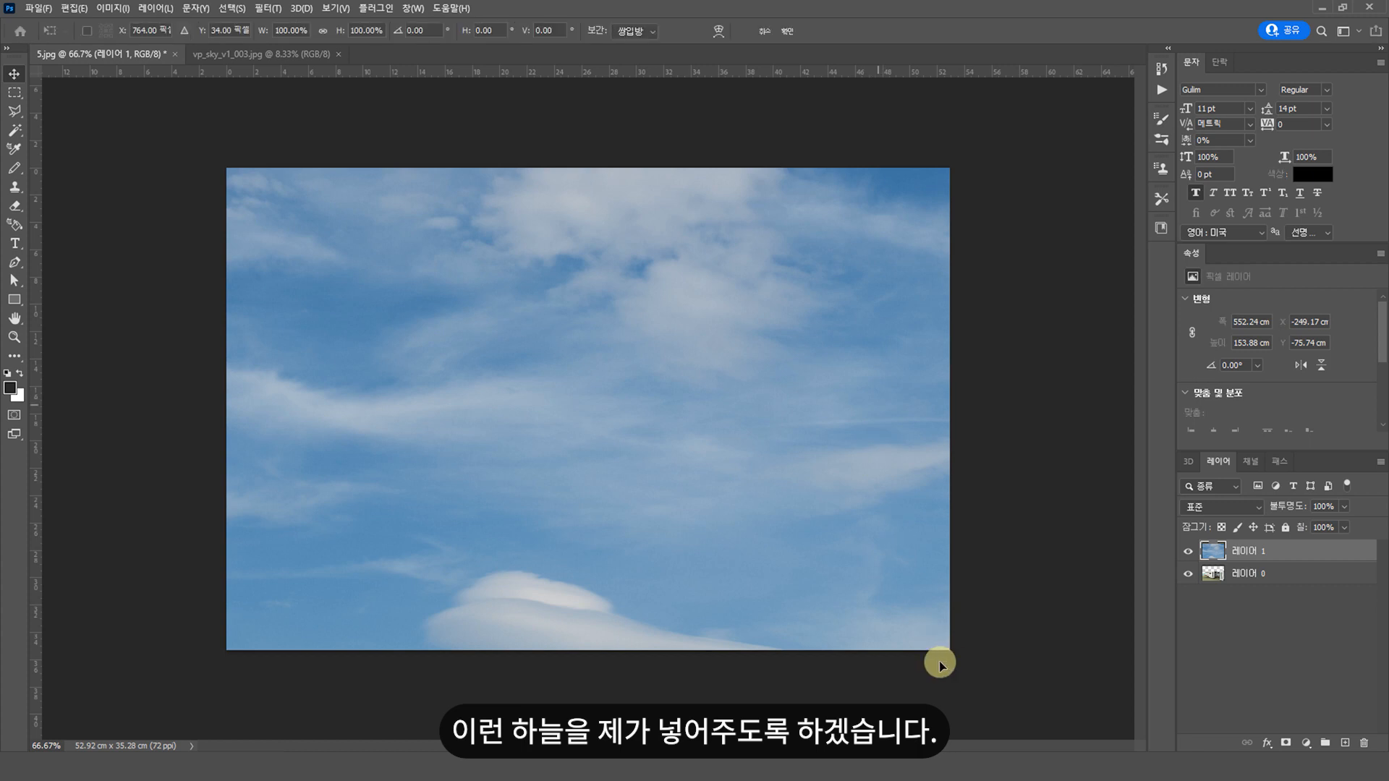
left_click(713, 484, "alt")
left_click(713, 484, "alt")
left_click(712, 484, "alt")
left_click(712, 484, "alt")
left_click(713, 484, "alt")
left_click(1253, 568)
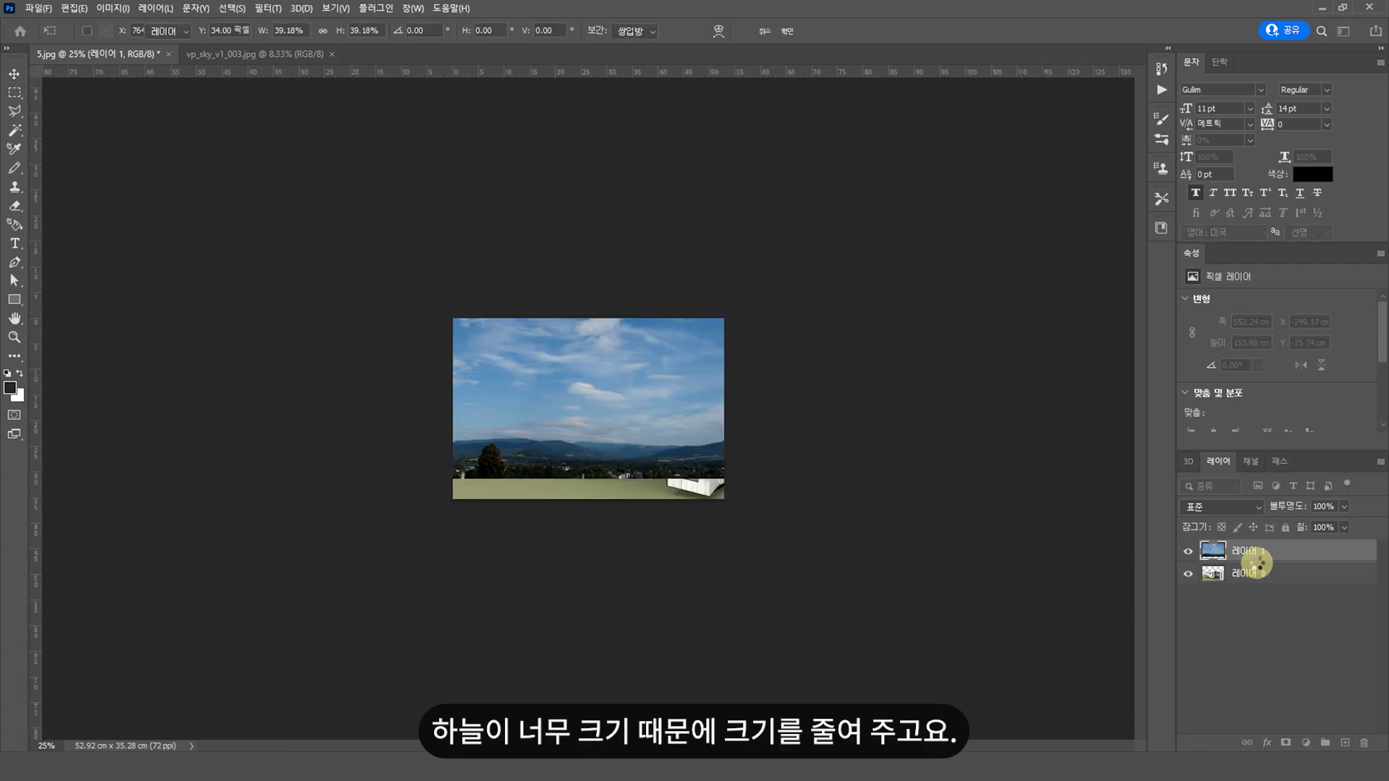
left_click_drag(1249, 551, 1249, 582)
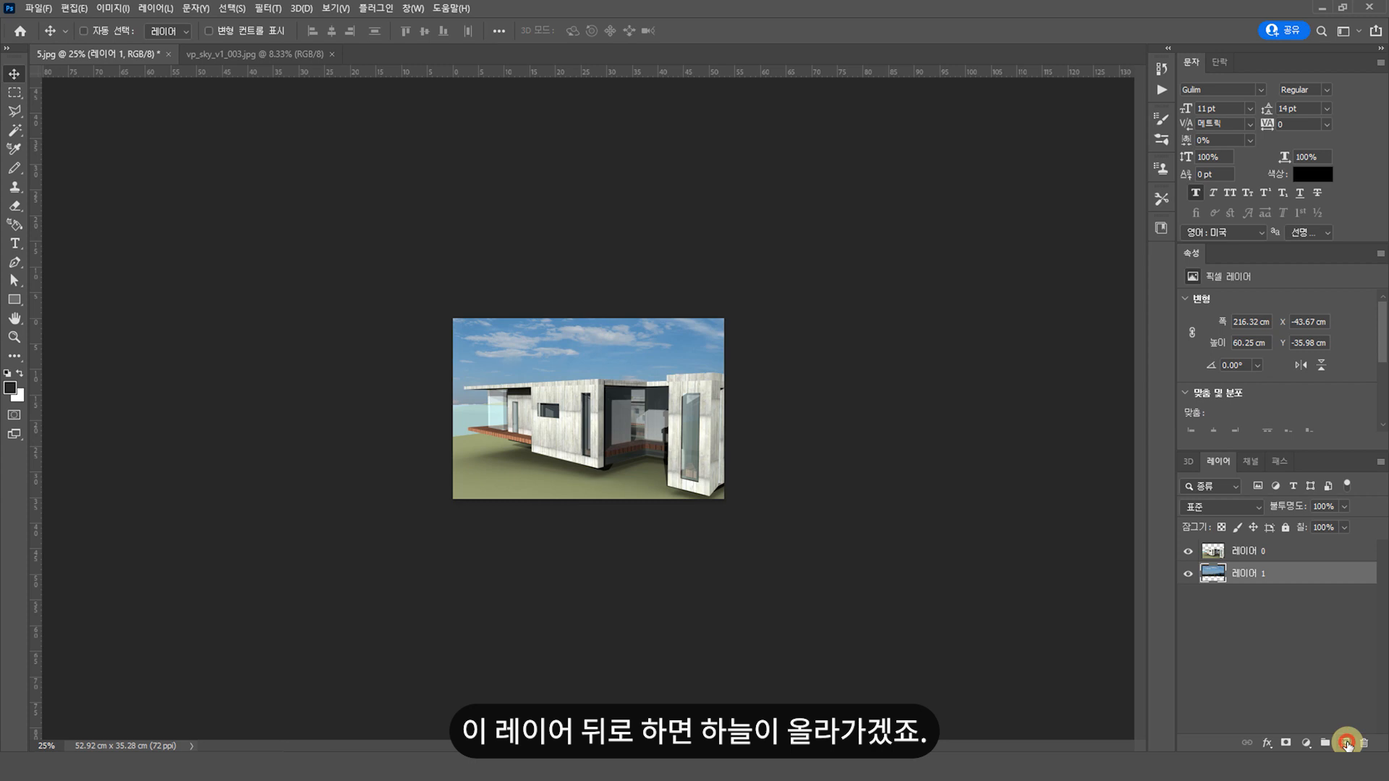
Add a new layer at the bottom of the layer stack and fill it with white
left_click(1345, 742)
left_click_drag(1244, 574, 1247, 662)
key("ctrl+BackSpace")
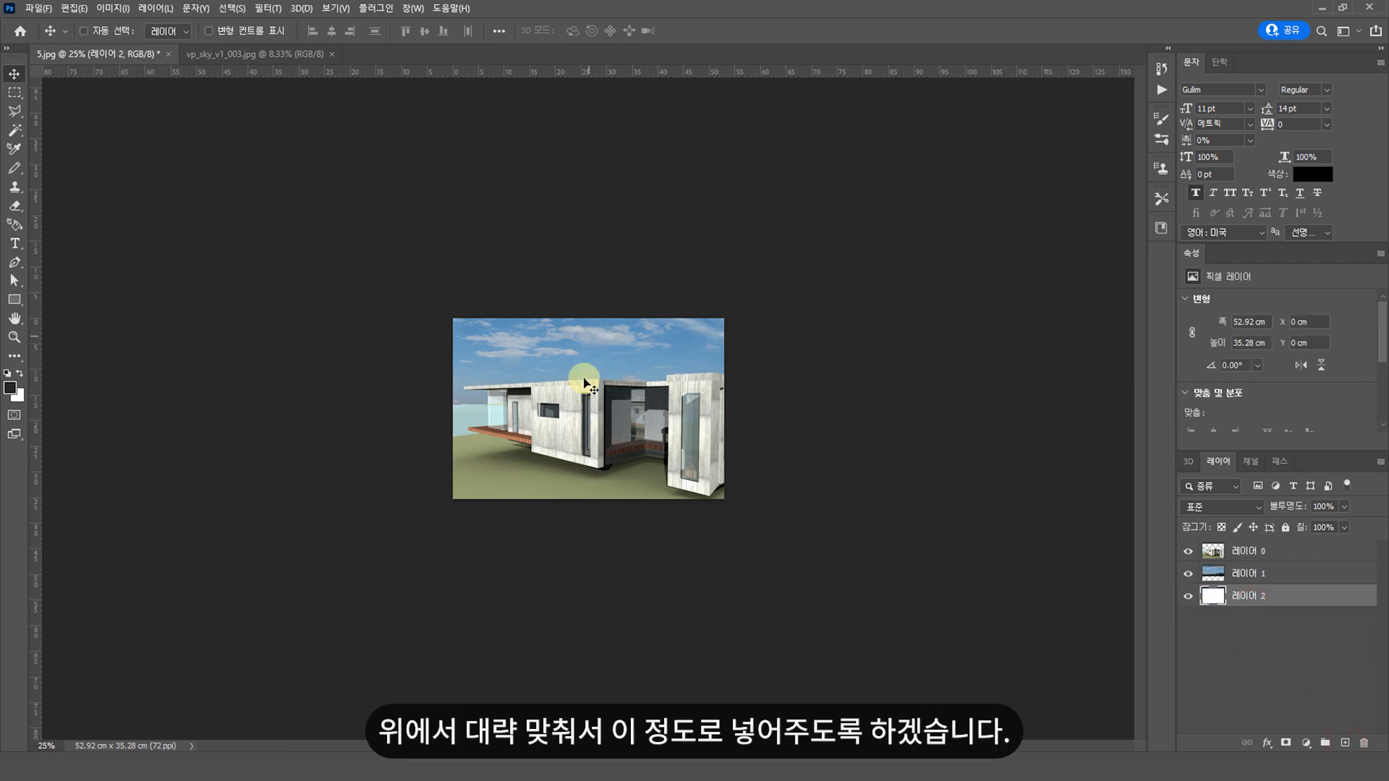
Lower the sky layer's opacity to 70%
left_click(632, 351, "ctrl")
key("ctrl+plus")
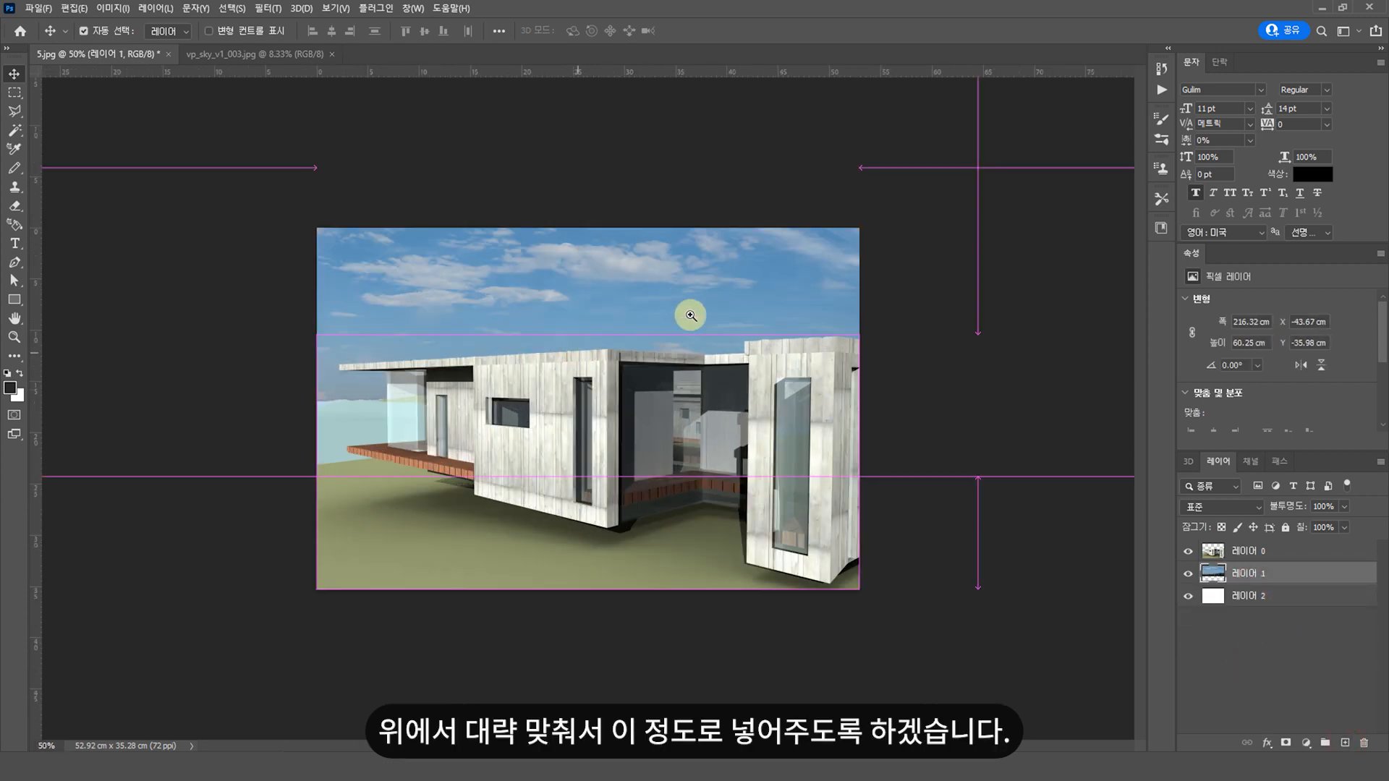
key("7")
key("8")
key("7")
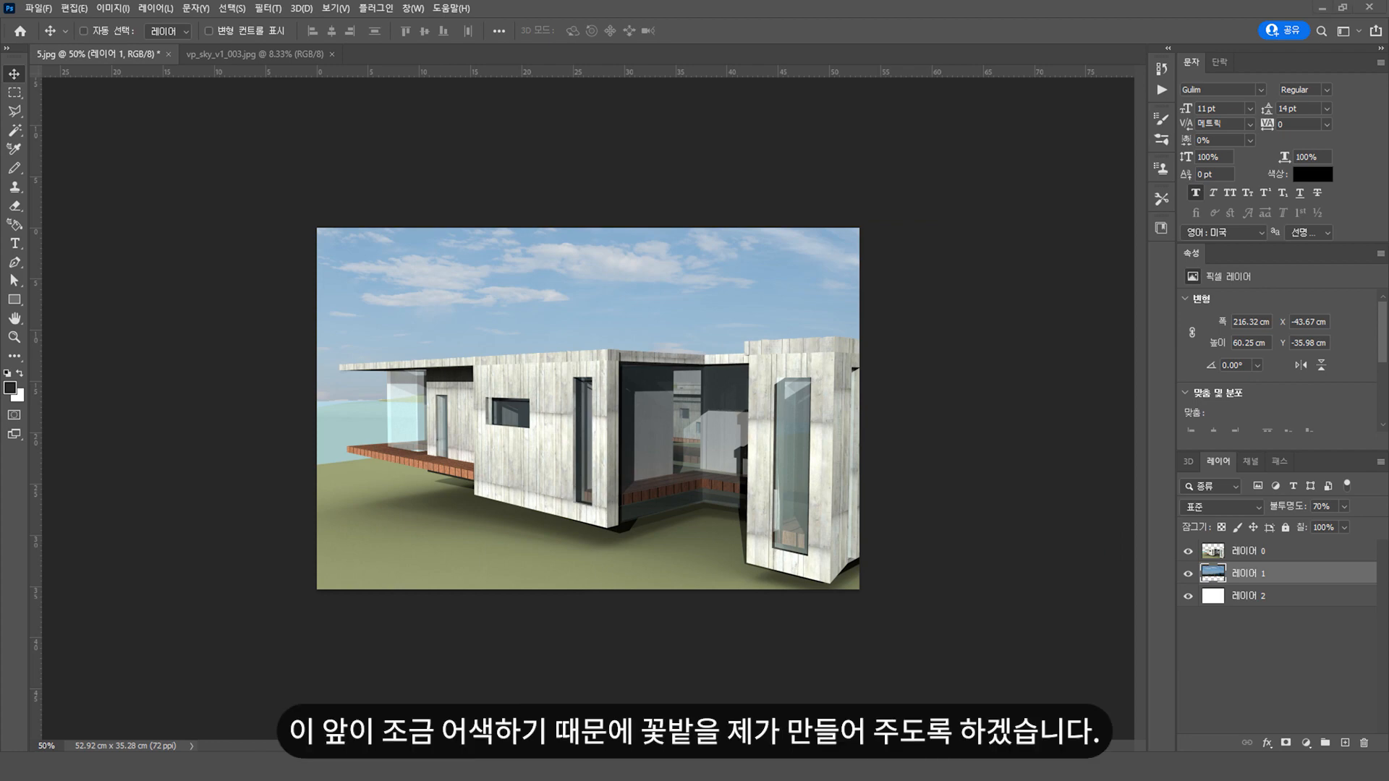
Open the poppy field image PAN0015E.JPG, unlock its background and copy the whole picture into 5.jpg
left_click_drag(494, 161, 496, 47)
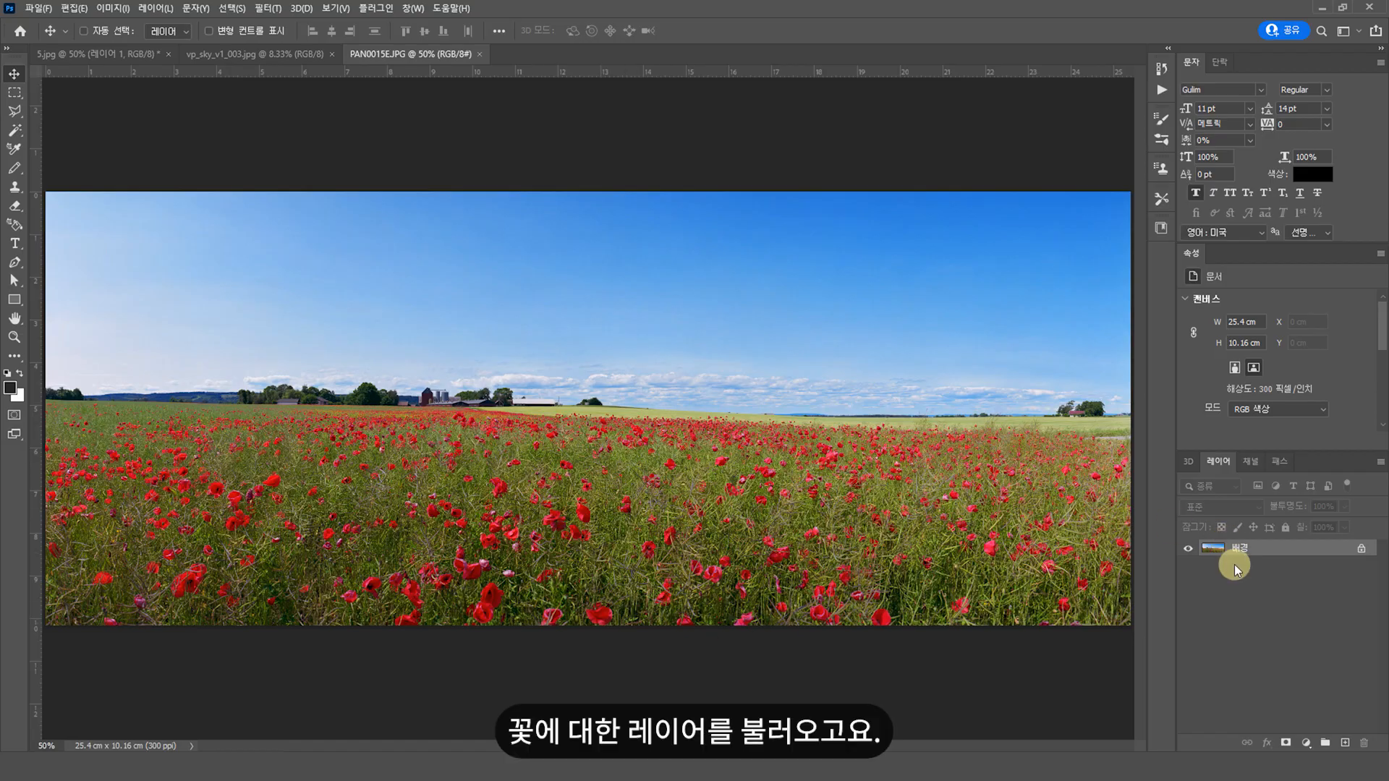
double_click(1221, 555)
key("Return")
key("ctrl+a")
left_click_drag(480, 357, 508, 315)
Arrange the poppy field layer above the building layer and rename it 꽃
left_click_drag(1221, 553, 1229, 586)
left_click(1190, 552)
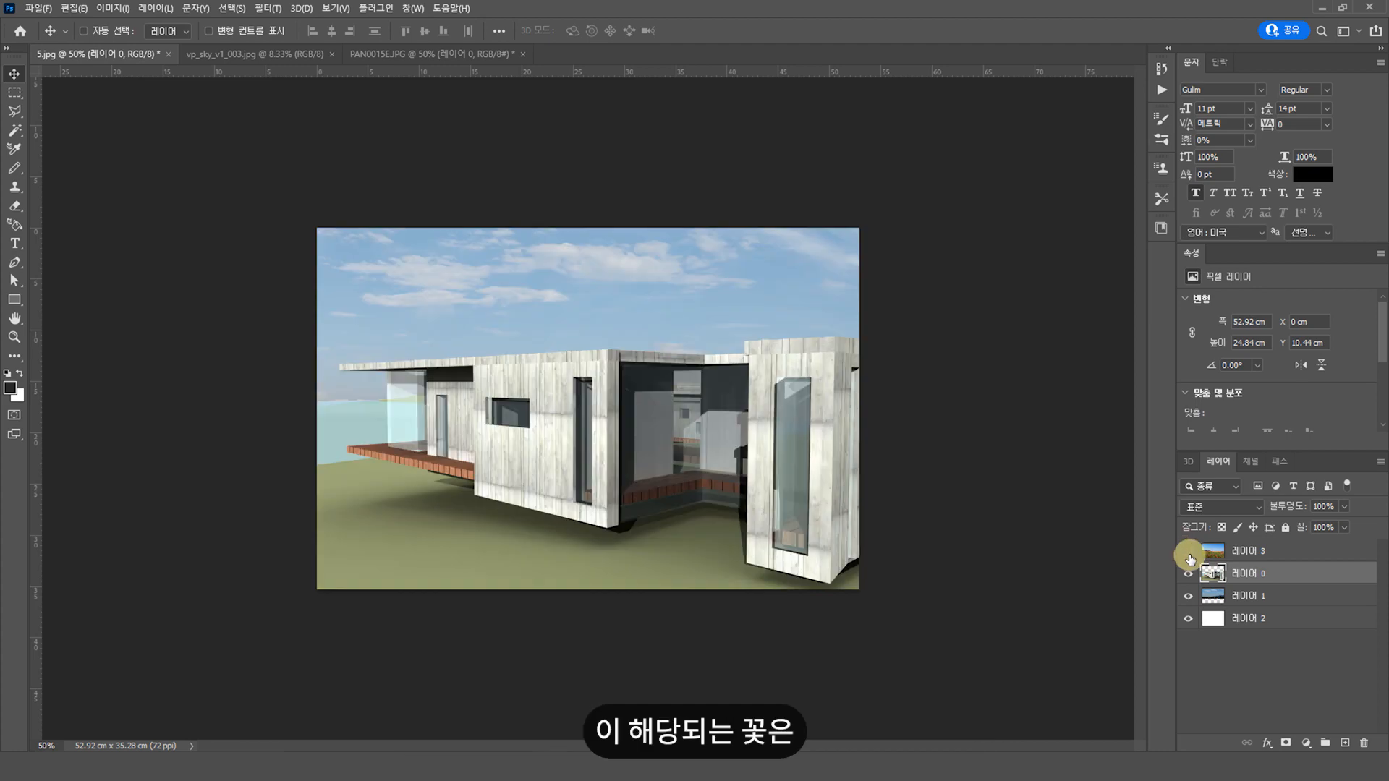
left_click(1190, 555)
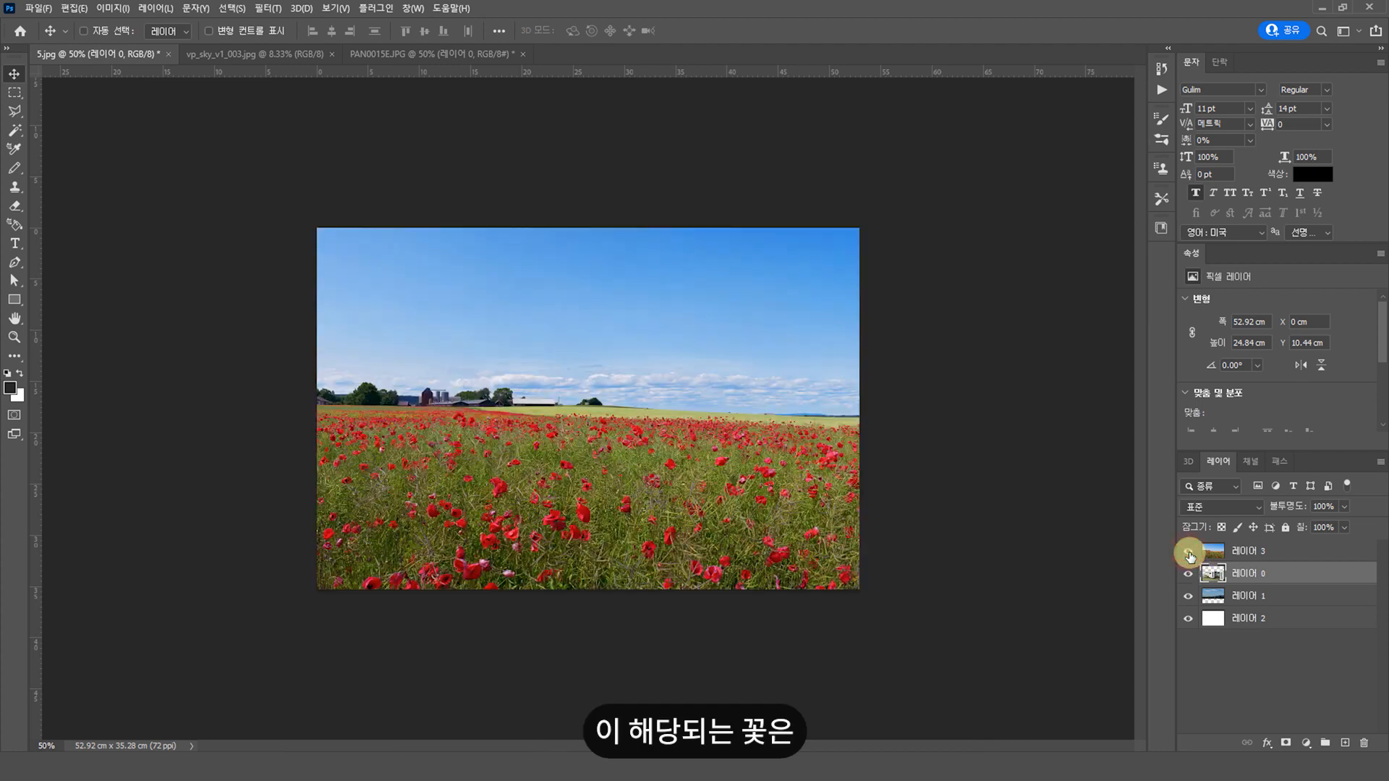
left_click(1257, 553)
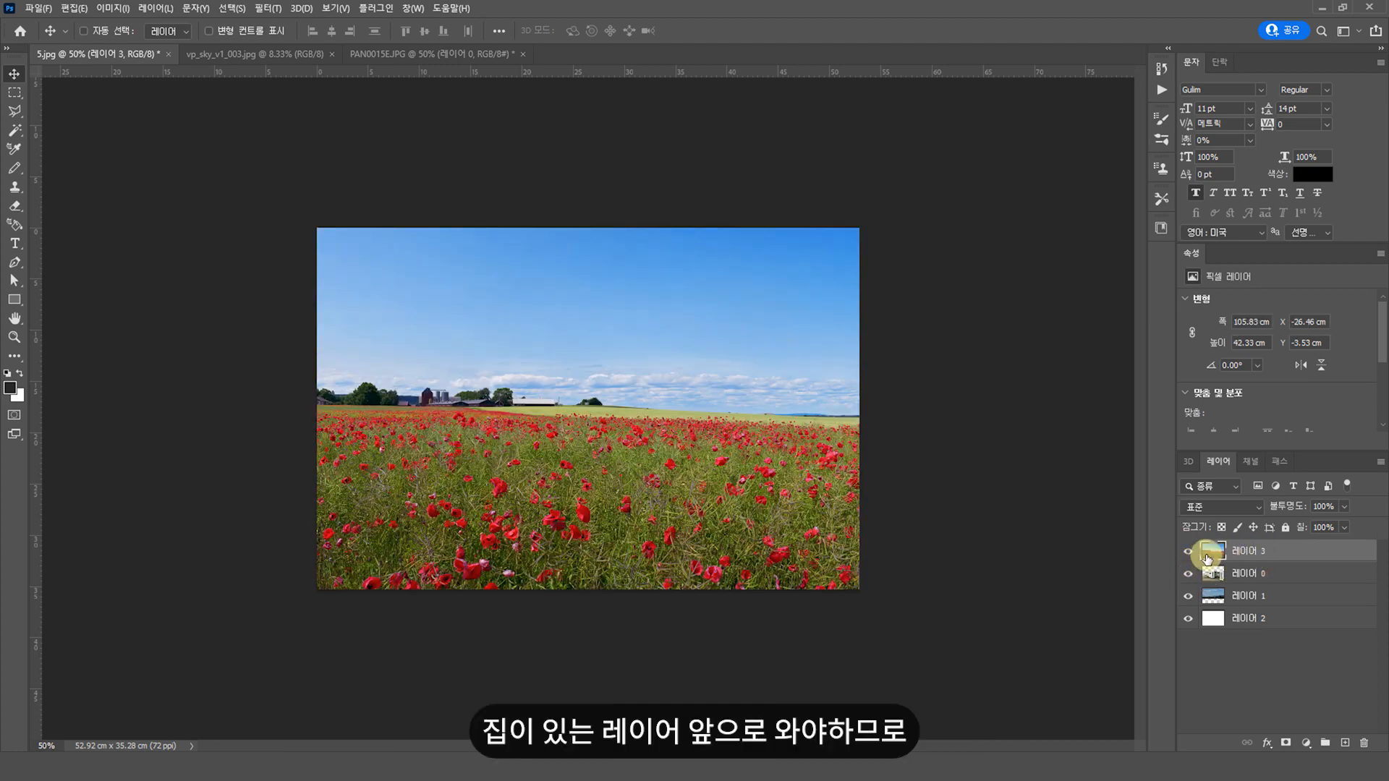
type("r")
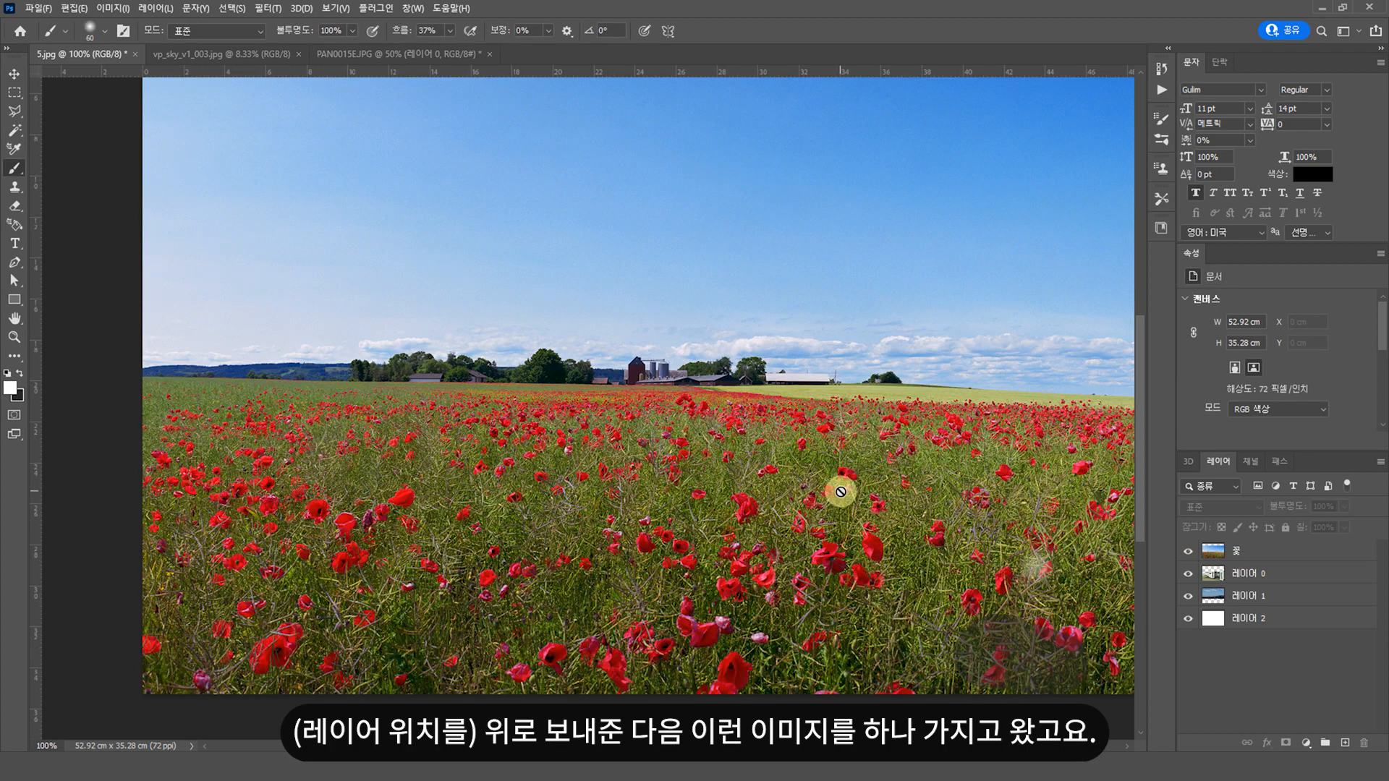
key("v")
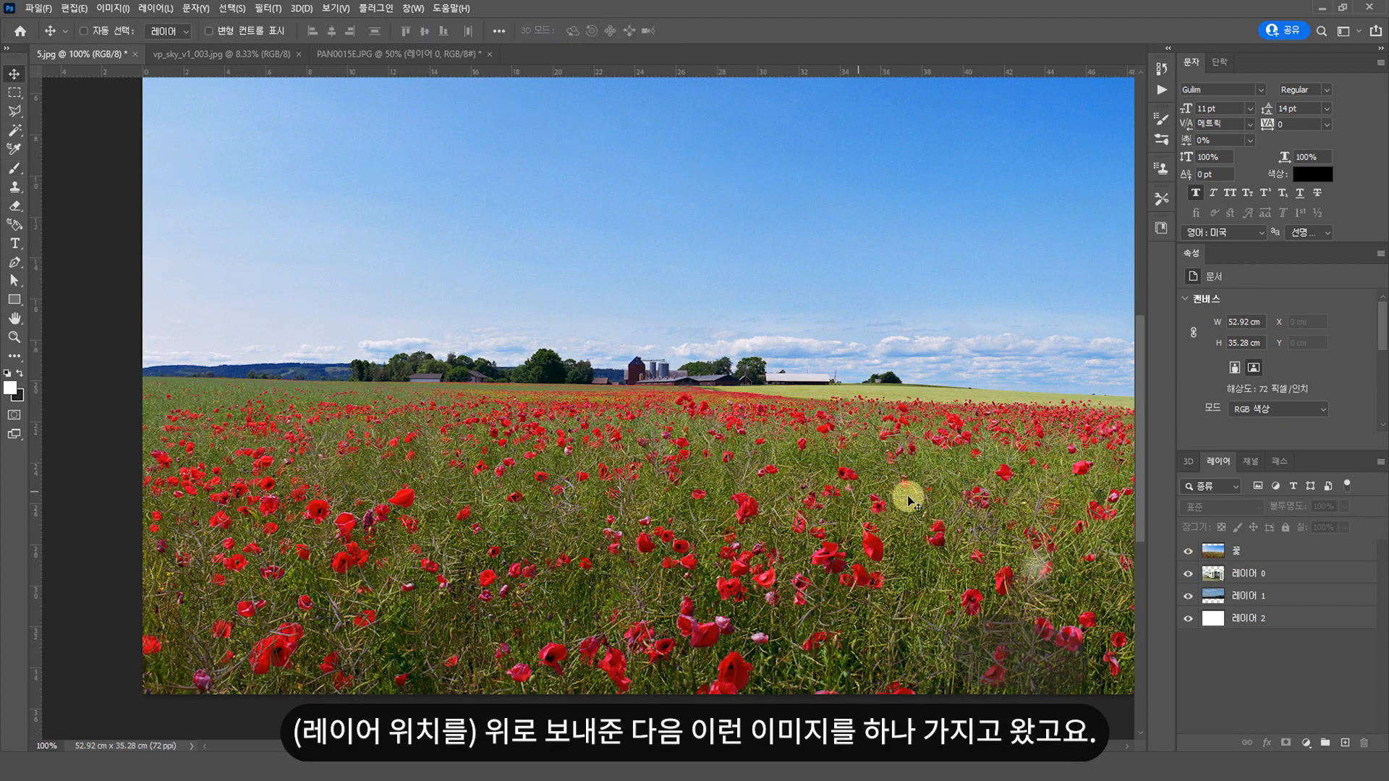
Reduce the 꽃 layer's opacity to 38% and add a layer mask to it
left_click(1189, 552)
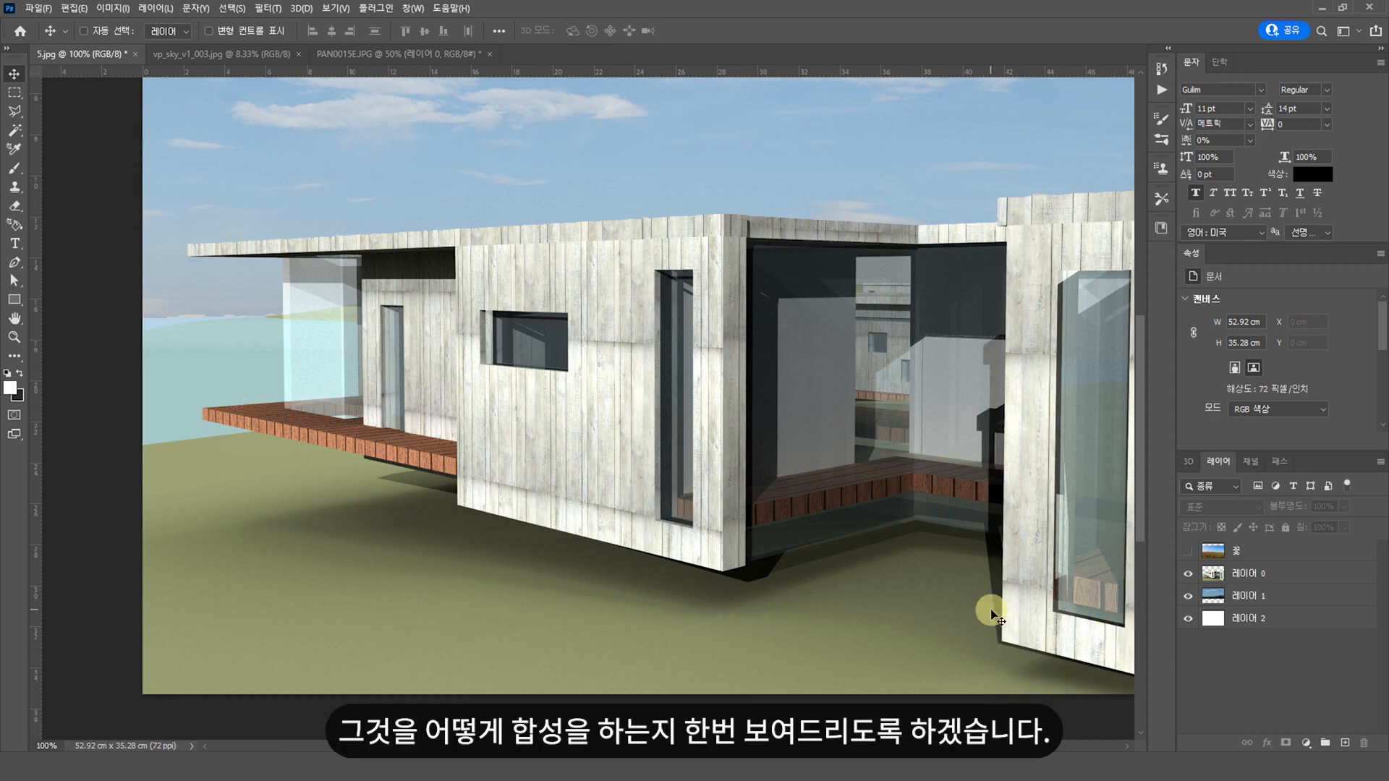
left_click(1188, 553)
left_click(1227, 552)
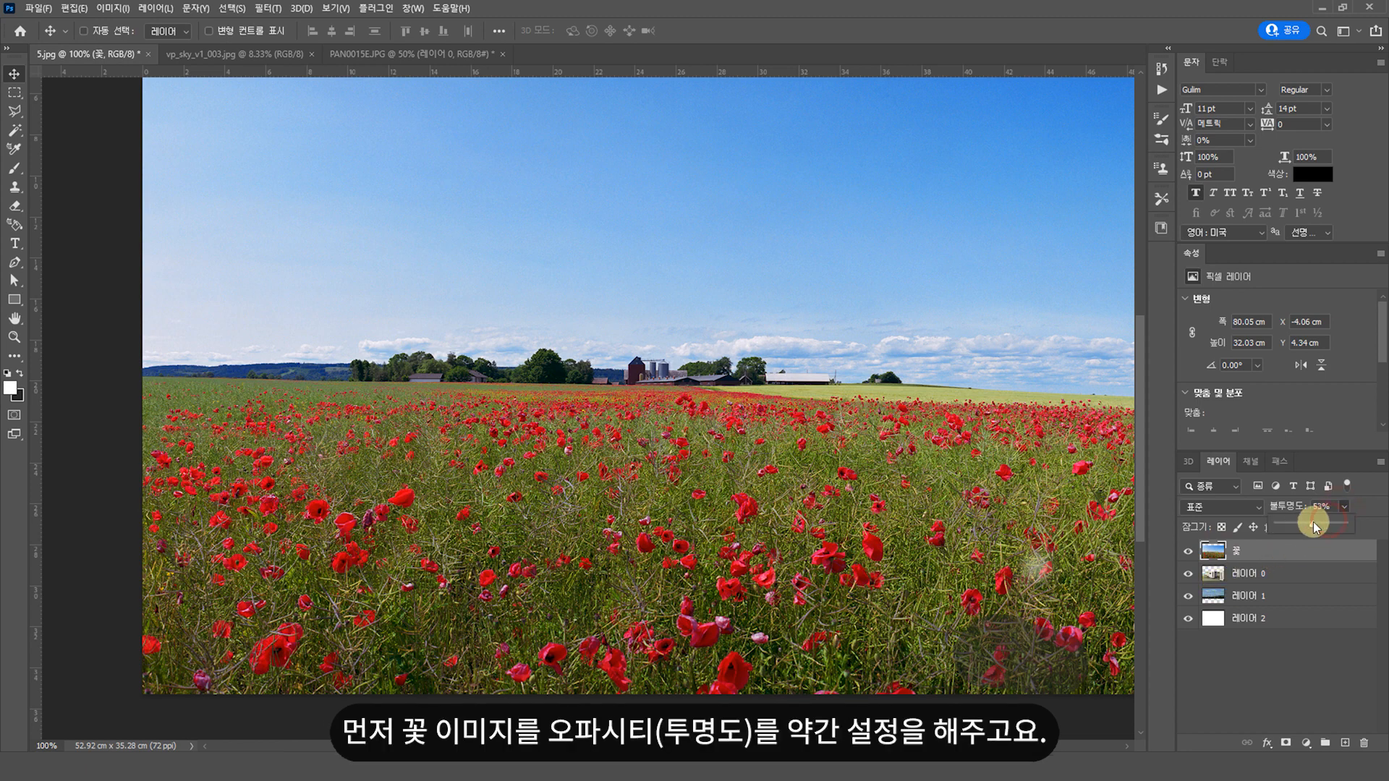
left_click_drag(1303, 523, 1302, 524)
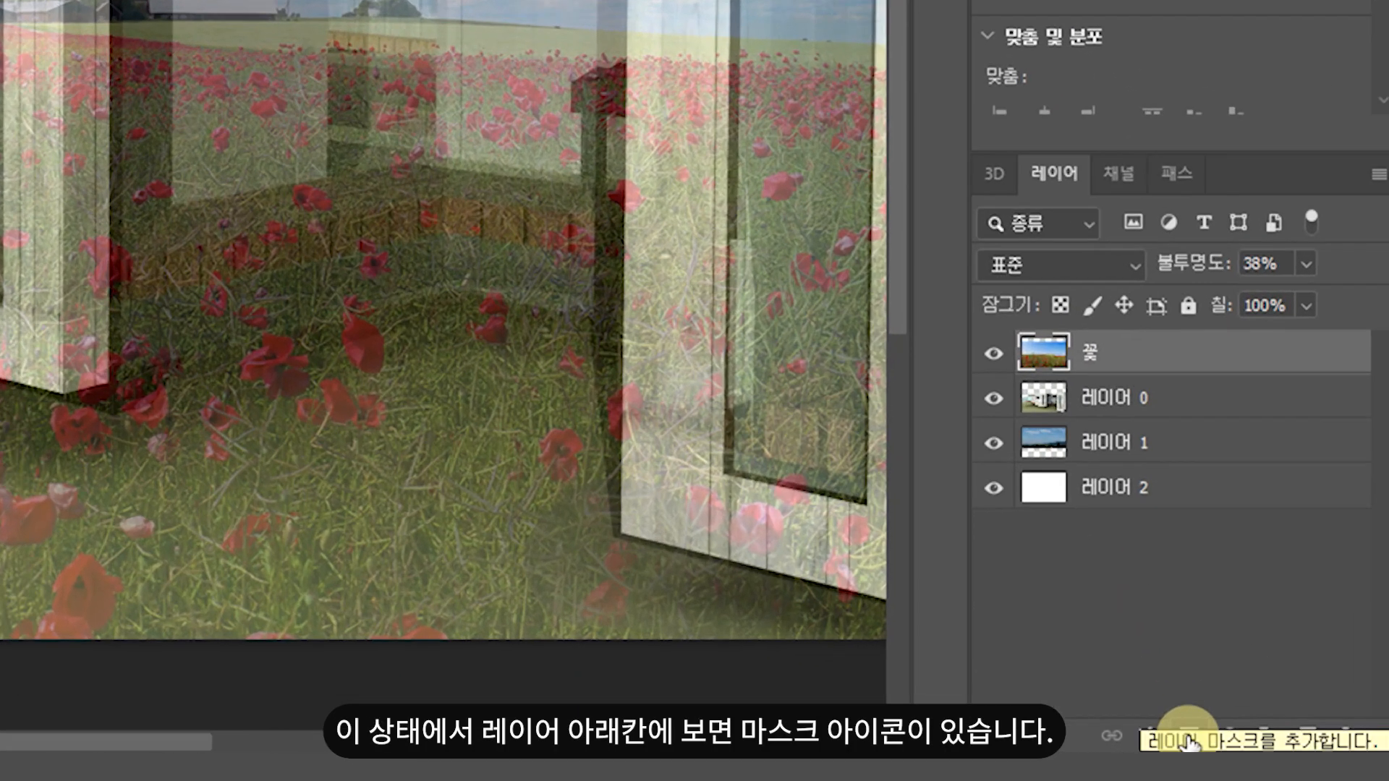
left_click(1284, 743)
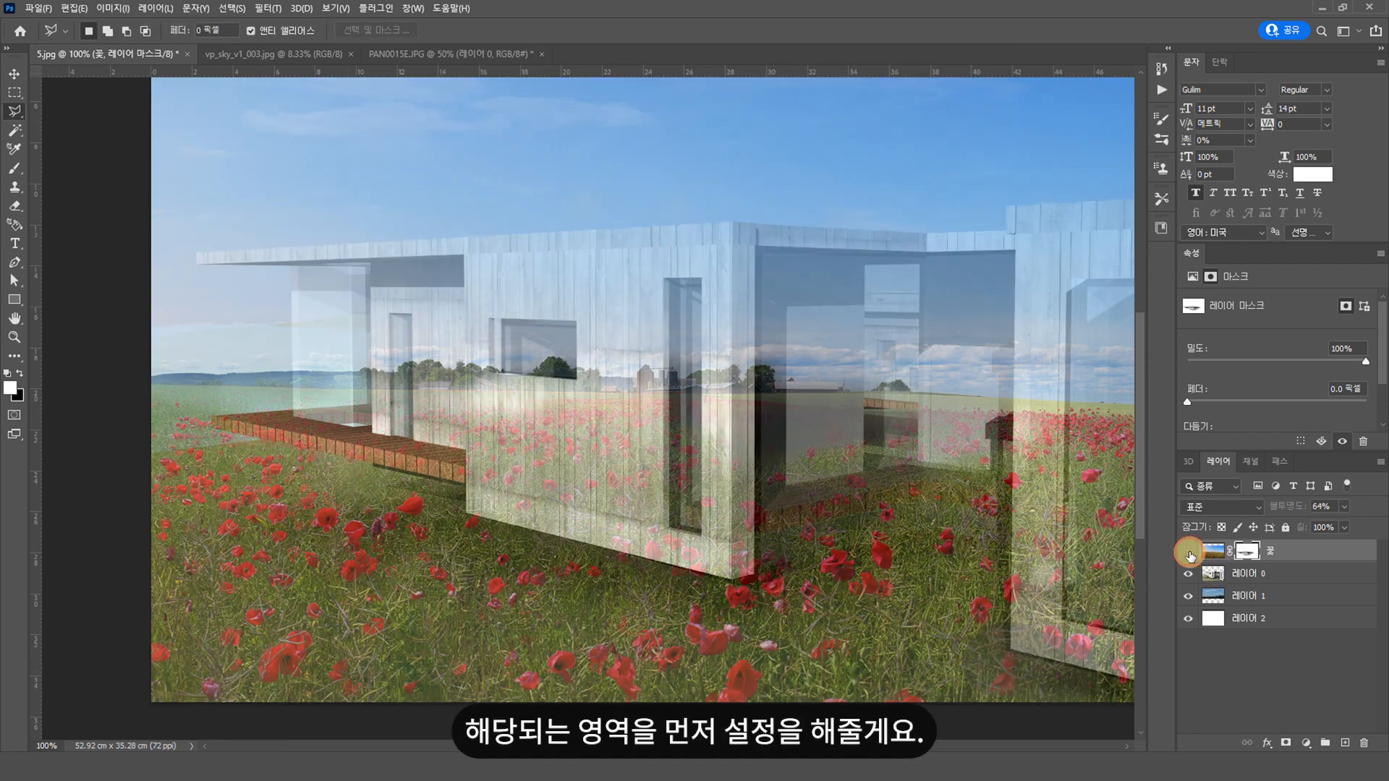
Hide the 꽃 layer and outline the building and sky above the ground line with a polygonal lasso selection
left_click(1188, 554)
left_click(199, 420)
left_click(513, 494)
left_click(746, 577)
left_click_drag(810, 574, 707, 450)
left_click(890, 528)
left_click(1001, 562)
left_click(1110, 559, "alt")
left_click(1110, 515)
left_click(1030, 240)
left_click(571, 152)
left_click(219, 193)
left_click(92, 386)
double_click(128, 428)
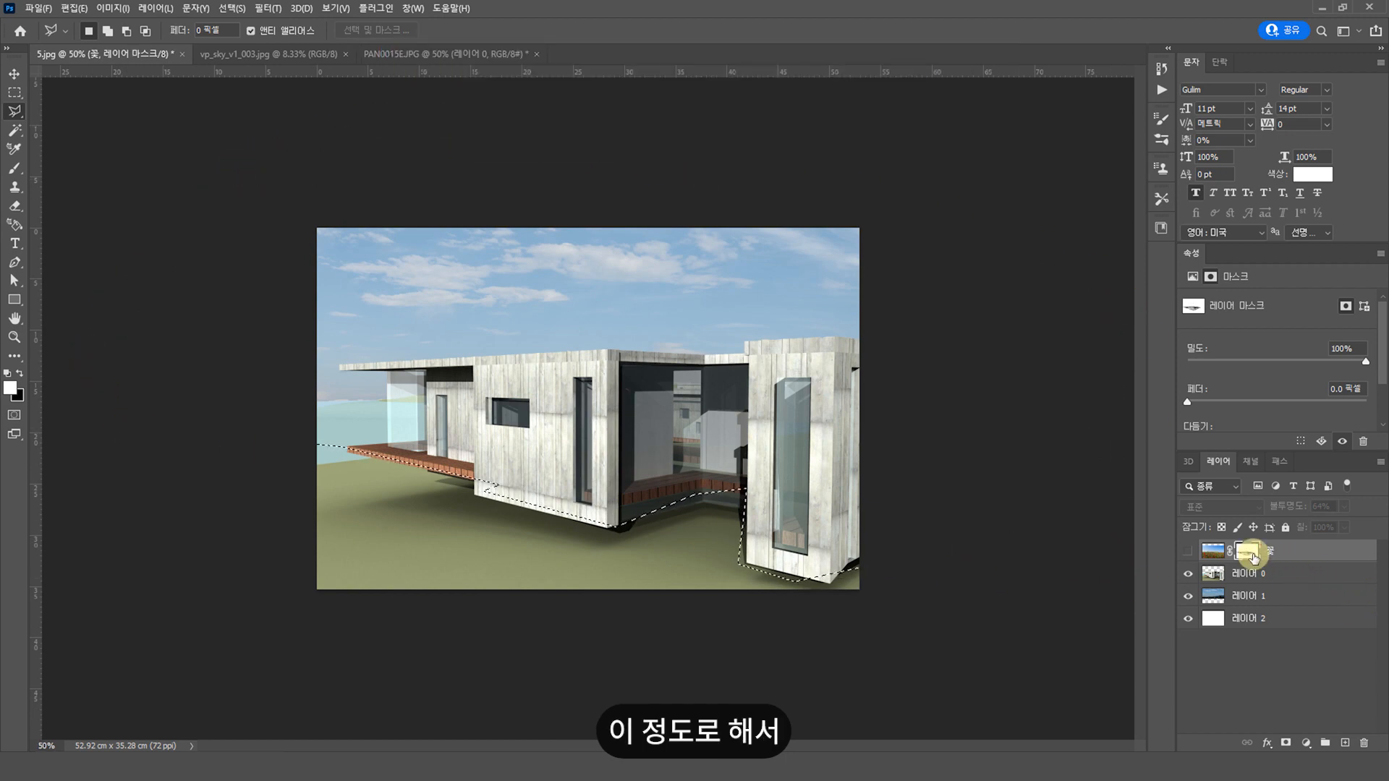
Show the 꽃 layer, fill the selected area of its mask with black and deselect
left_click(1187, 551)
key("ctrl+Delete")
key("ctrl+d")
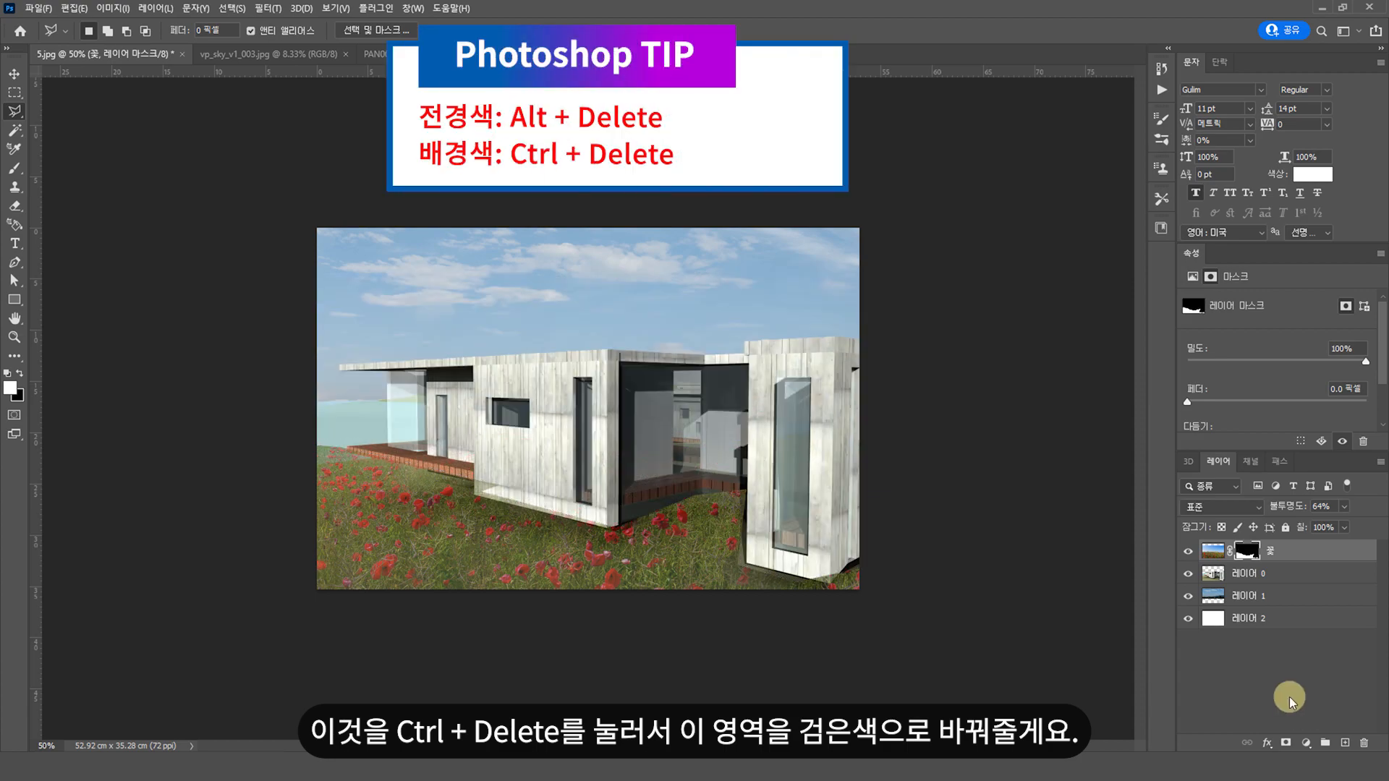
Paint the 꽃 mask in black with a 52% opacity brush to clear the flowers from the right-hand block's lower edge
scroll(590, 528, "up", 3)
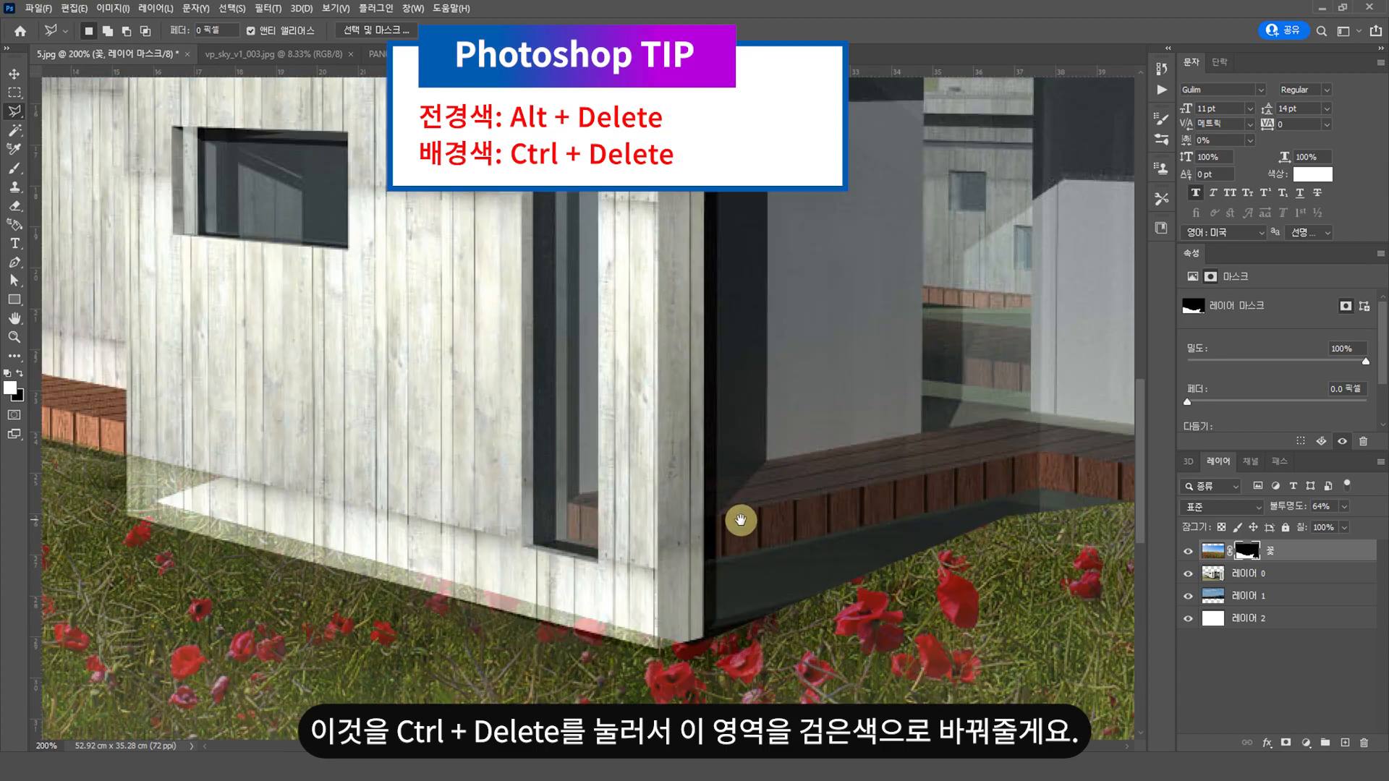
scroll(741, 520, "down", 1)
left_click_drag(861, 539, 817, 497)
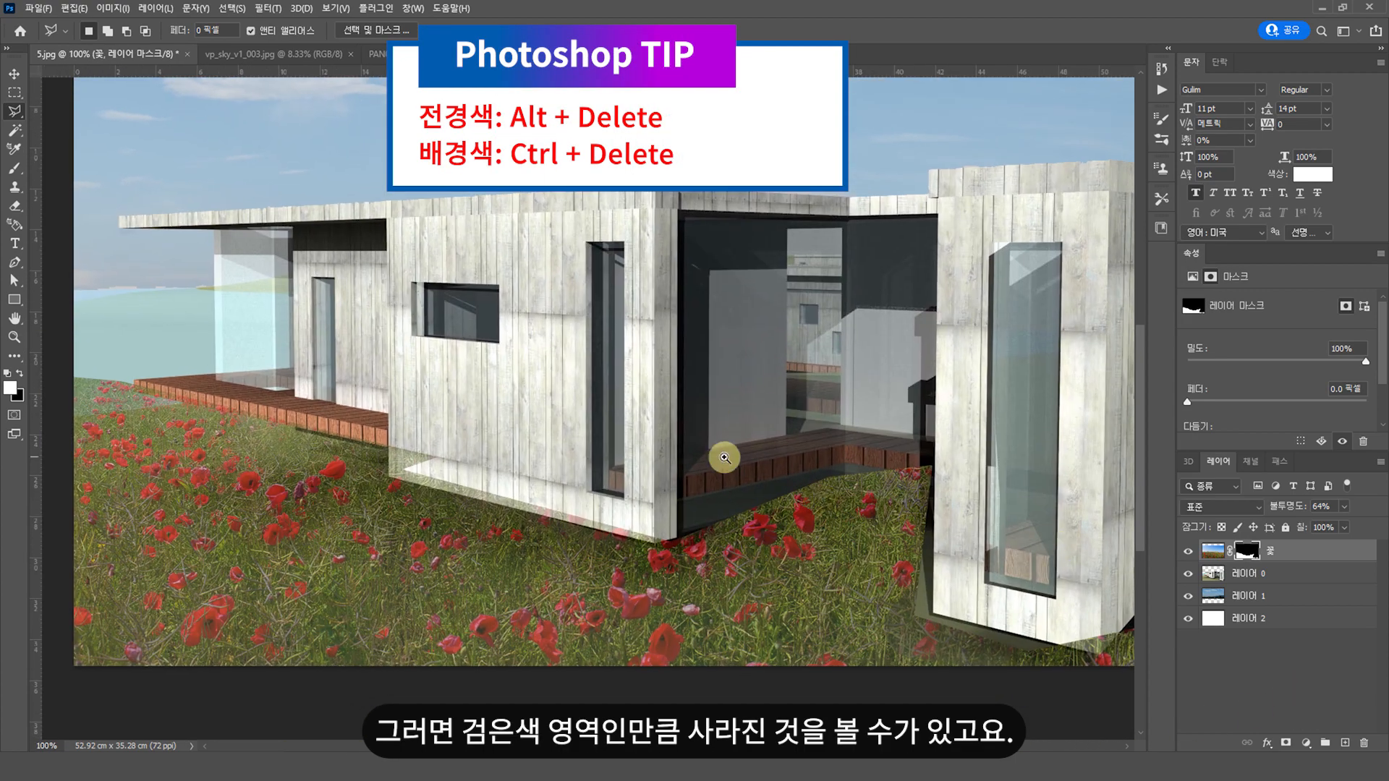
scroll(491, 553, "down", 1)
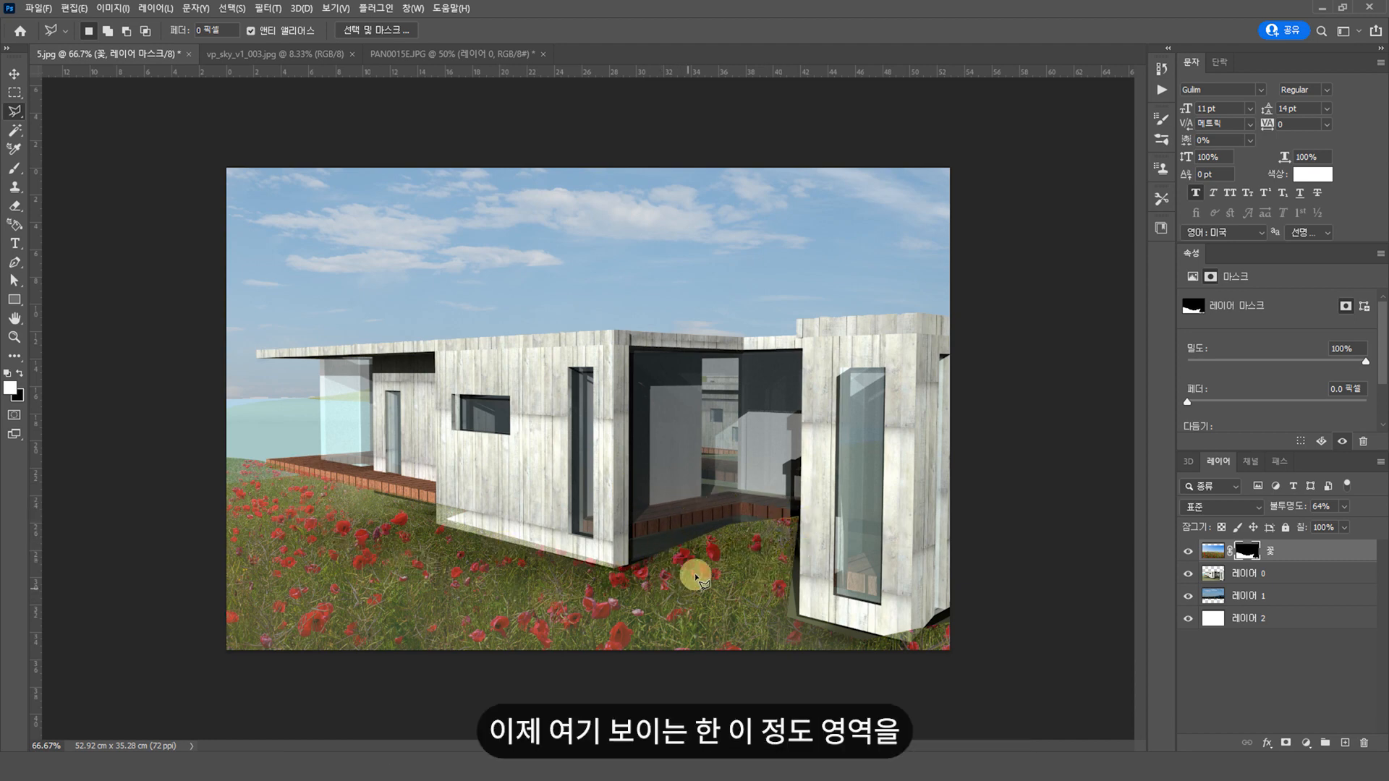
left_click(833, 628, "ctrl")
left_click_drag(904, 648, 846, 580)
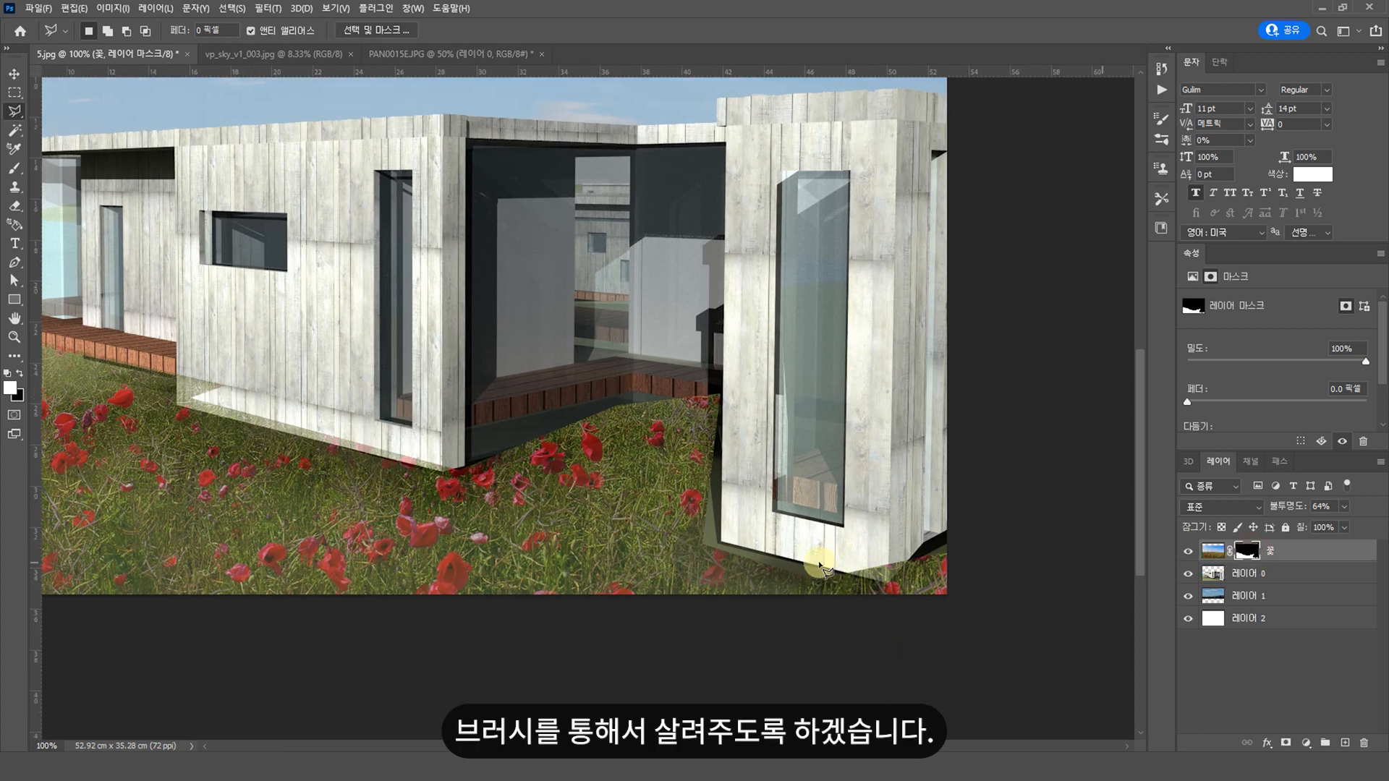
key("b")
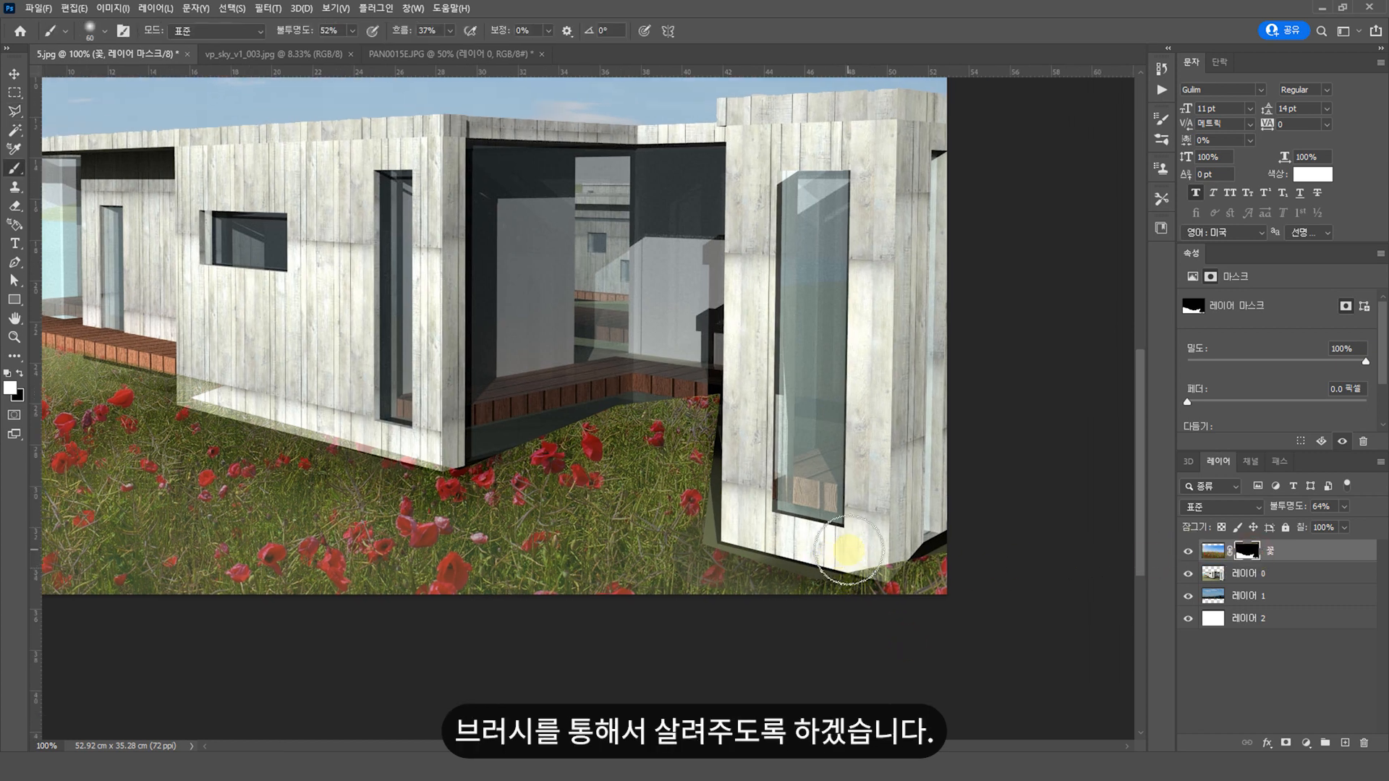
left_click(1237, 555)
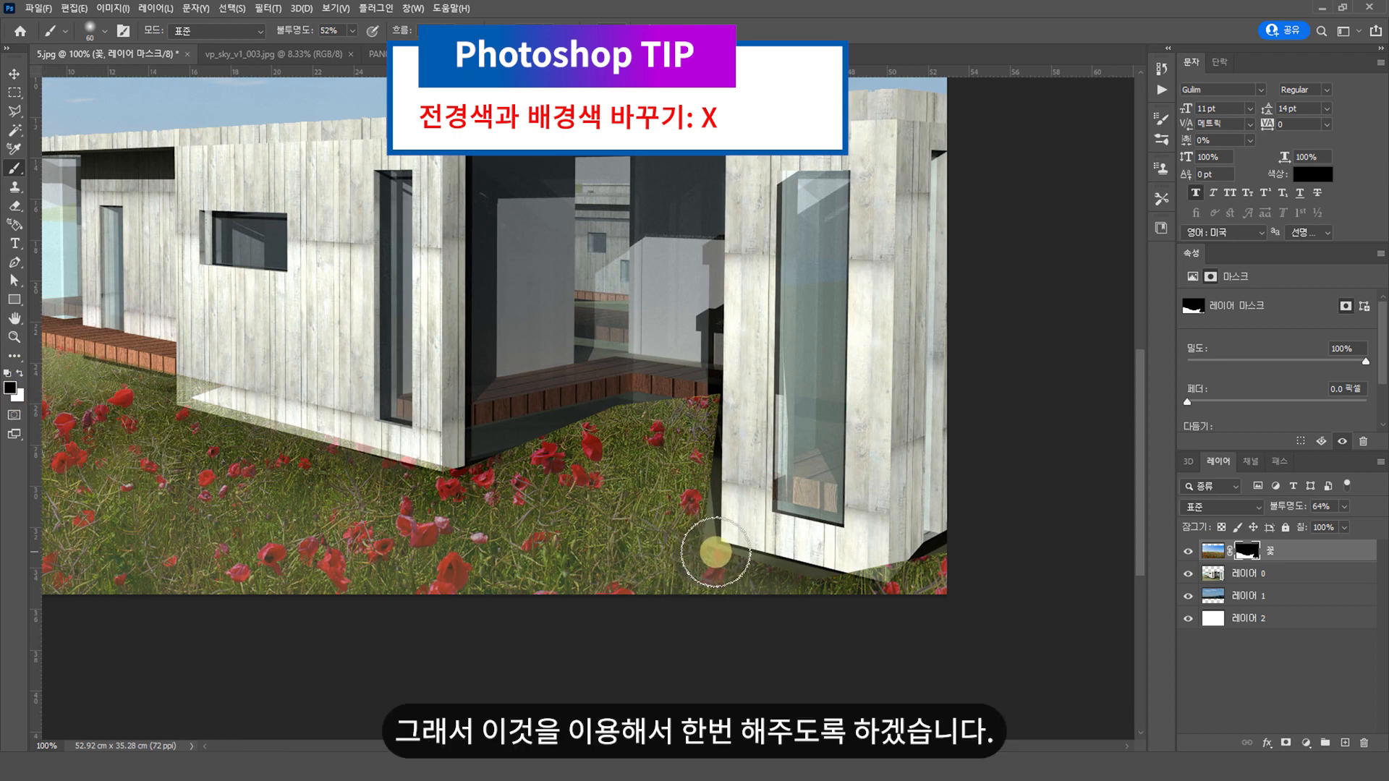
mouse_move(717, 556)
left_mouse_down()
mouse_move(747, 561)
mouse_move(698, 538)
mouse_move(856, 569)
mouse_move(780, 566)
mouse_move(835, 583)
mouse_move(730, 557)
mouse_move(342, 424)
mouse_move(786, 560)
mouse_move(726, 553)
mouse_move(761, 566)
mouse_move(734, 552)
mouse_move(787, 564)
mouse_move(722, 546)
mouse_move(793, 562)
mouse_move(707, 537)
mouse_move(897, 570)
mouse_move(823, 572)
mouse_move(853, 579)
mouse_move(841, 580)
mouse_move(929, 565)
mouse_move(897, 568)
mouse_move(906, 553)
mouse_move(917, 560)
mouse_move(900, 576)
mouse_move(842, 583)
mouse_move(776, 566)
mouse_move(690, 515)
mouse_move(708, 555)
mouse_move(695, 474)
mouse_move(709, 487)
mouse_move(708, 575)
mouse_move(732, 586)
mouse_move(734, 573)
mouse_move(668, 405)
mouse_move(464, 460)
mouse_move(664, 406)
mouse_move(646, 401)
mouse_move(508, 421)
mouse_move(661, 403)
mouse_move(654, 481)
left_mouse_up()
Paint the 꽃 mask in white to blend the grass over the building's base between the two main blocks
key("x")
key("x")
key("x")
mouse_move(458, 495)
left_mouse_down()
mouse_move(999, 541)
mouse_move(727, 429)
left_mouse_up()
Reduce the brush size to 40 and touch up the 꽃 mask in white along the wooden deck's edge
key("bracketleft")
key("bracketleft")
key("x")
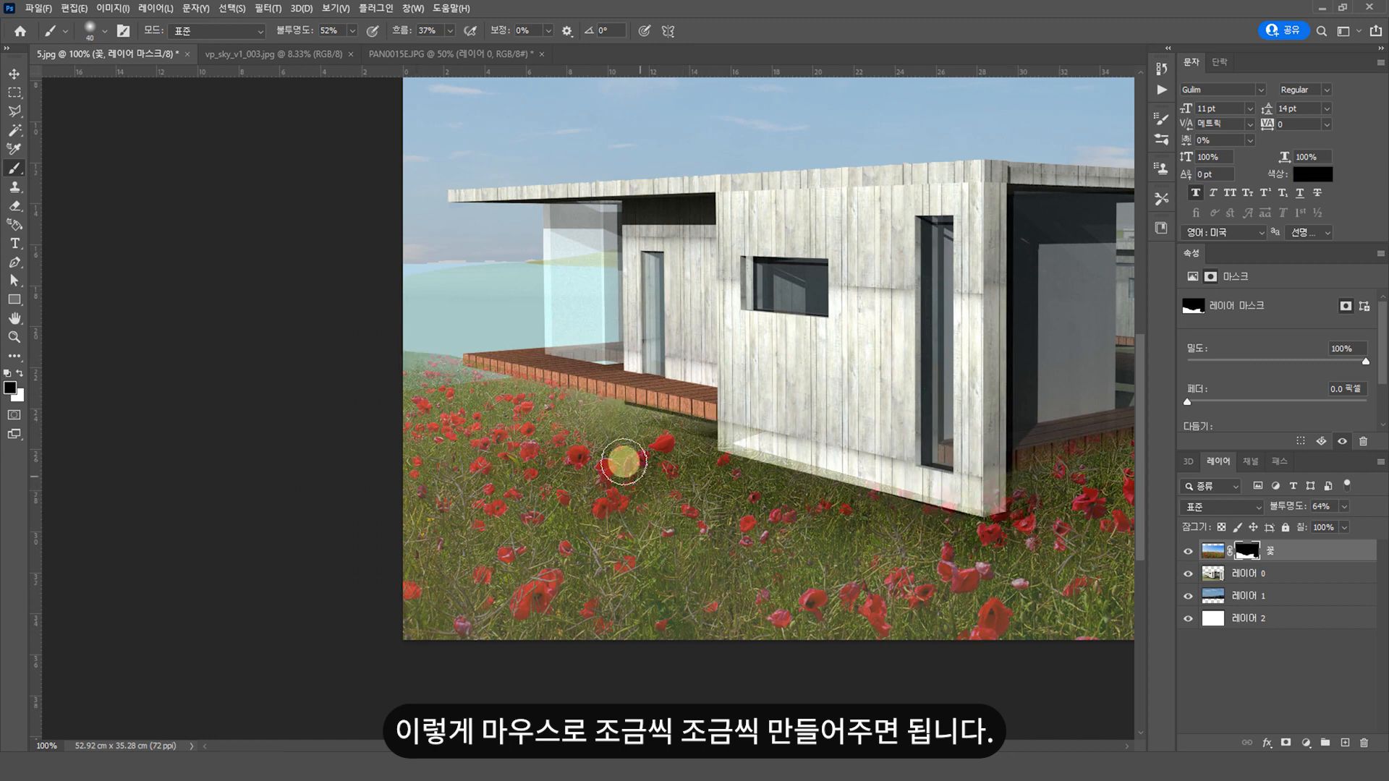
key("x")
mouse_move(399, 363)
left_mouse_down()
mouse_move(771, 450)
mouse_move(877, 505)
mouse_move(921, 487)
mouse_move(974, 520)
mouse_move(638, 478)
left_mouse_up()
key("ctrl+minus")
key("v")
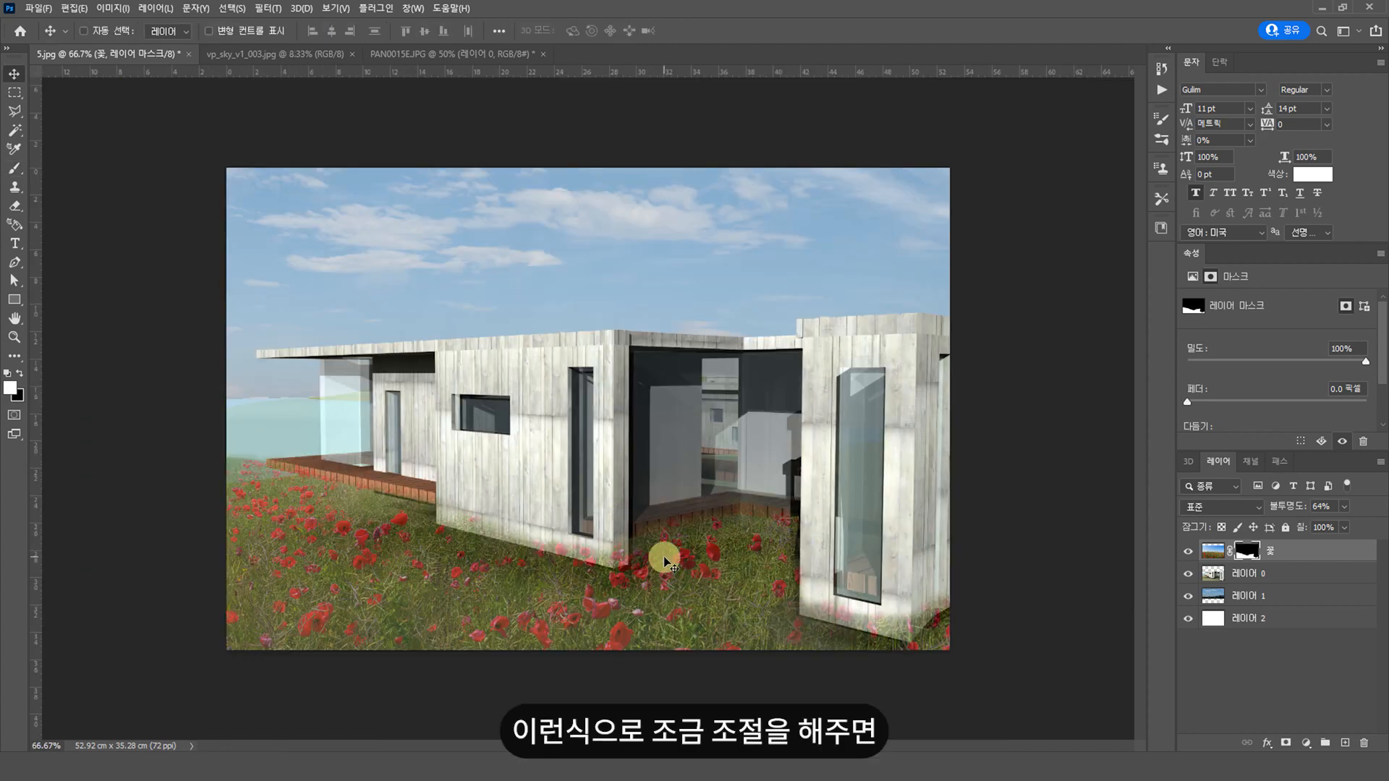
Try the 꽃 layer at 100% opacity, and settle its opacity at 80%
left_click(1220, 560)
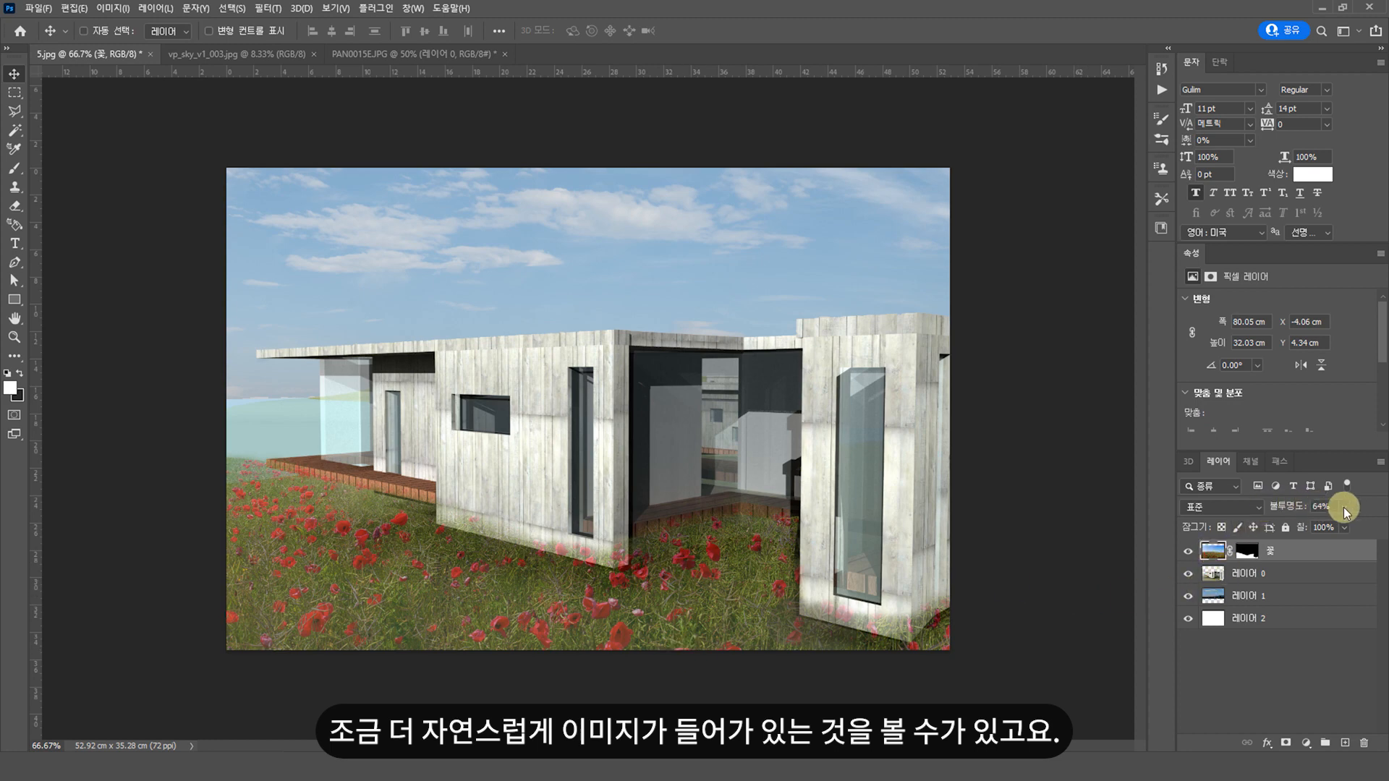
left_click_drag(1345, 510, 1373, 515)
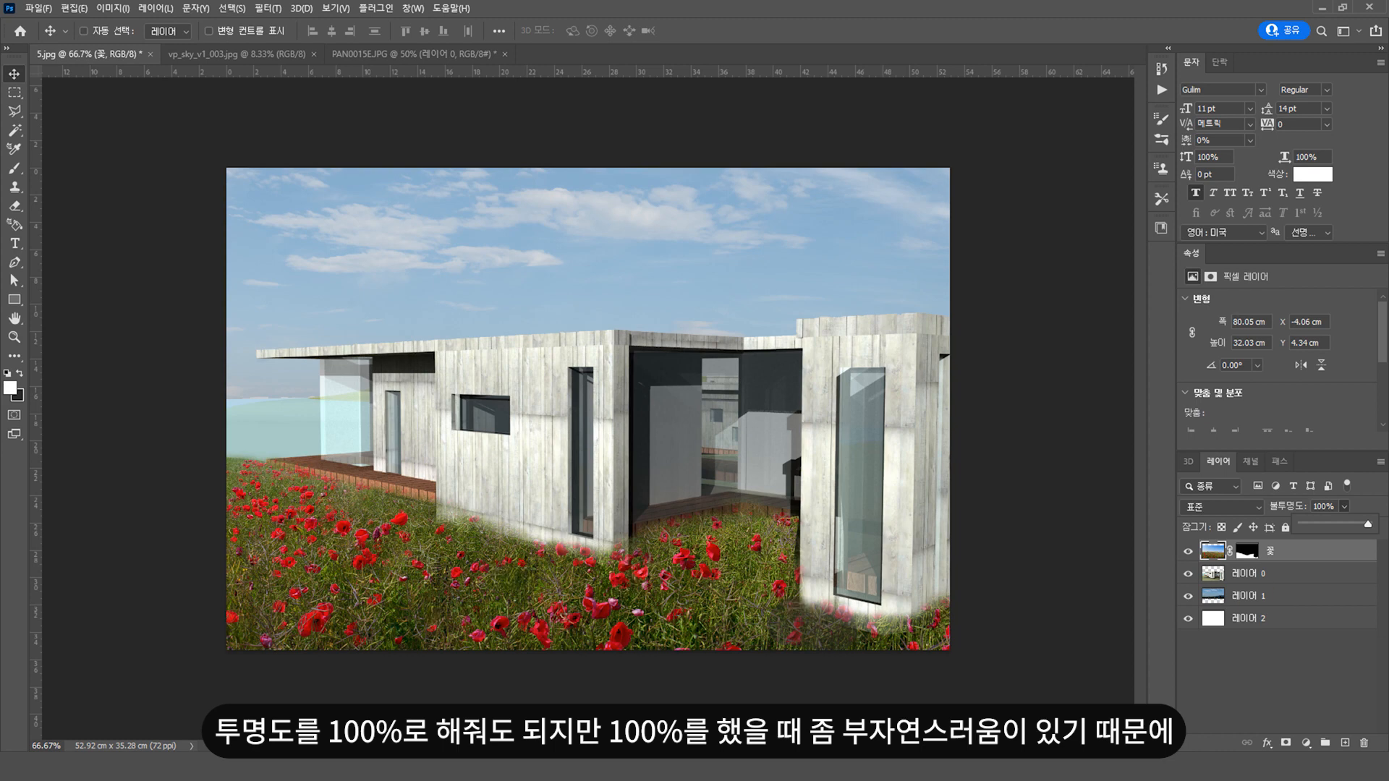
left_click_drag(1341, 522, 1343, 523)
type("80")
key("Return")
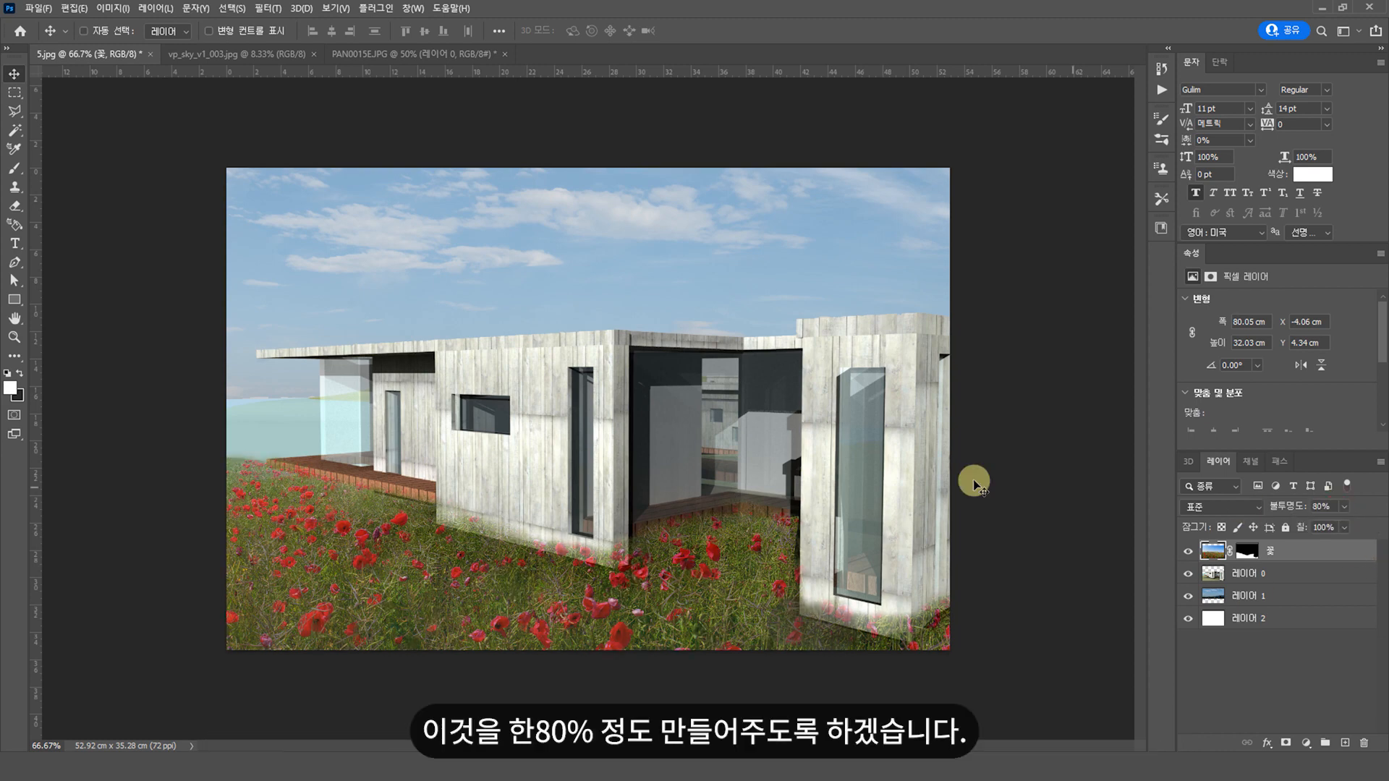
key("ctrl+space")
left_click(730, 603, "ctrl")
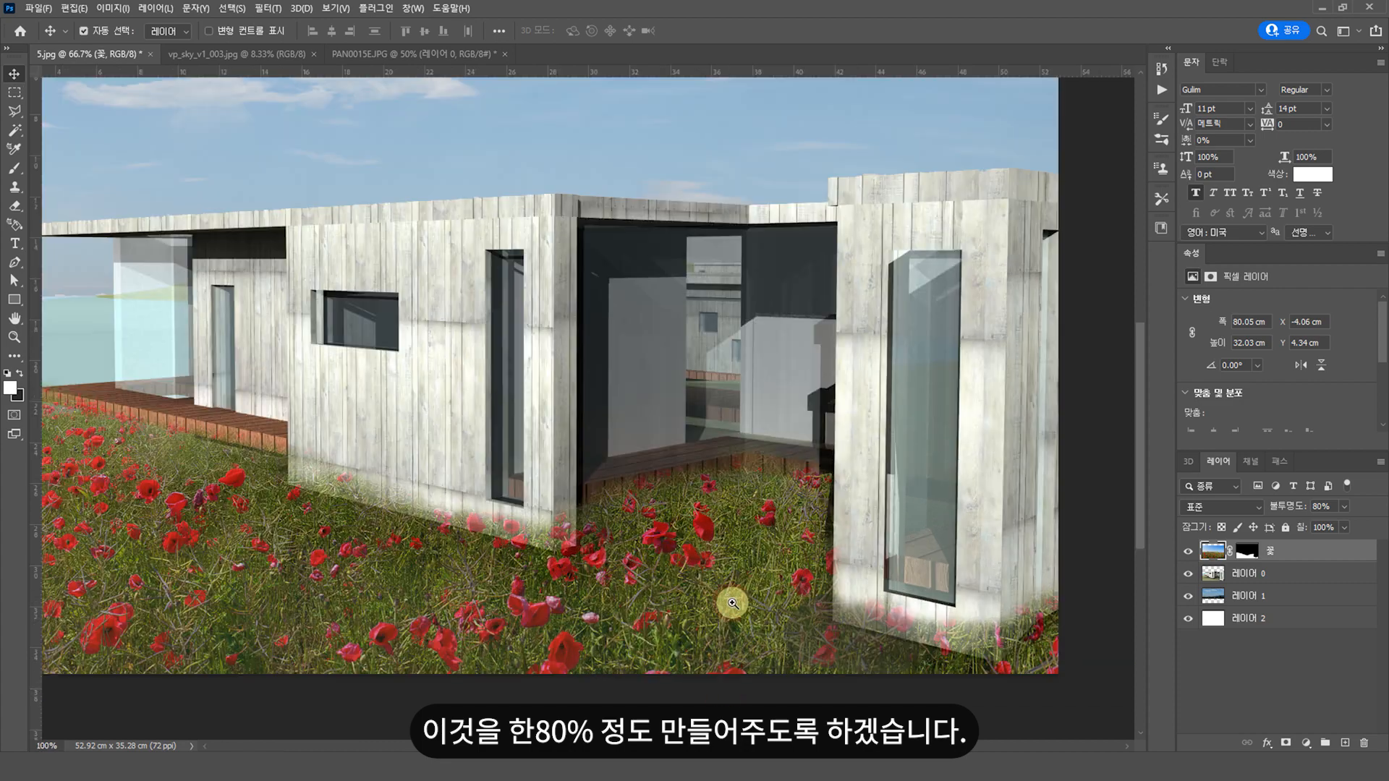
left_click(606, 600, "ctrl")
left_click(434, 584, "alt")
left_click(828, 643, "alt")
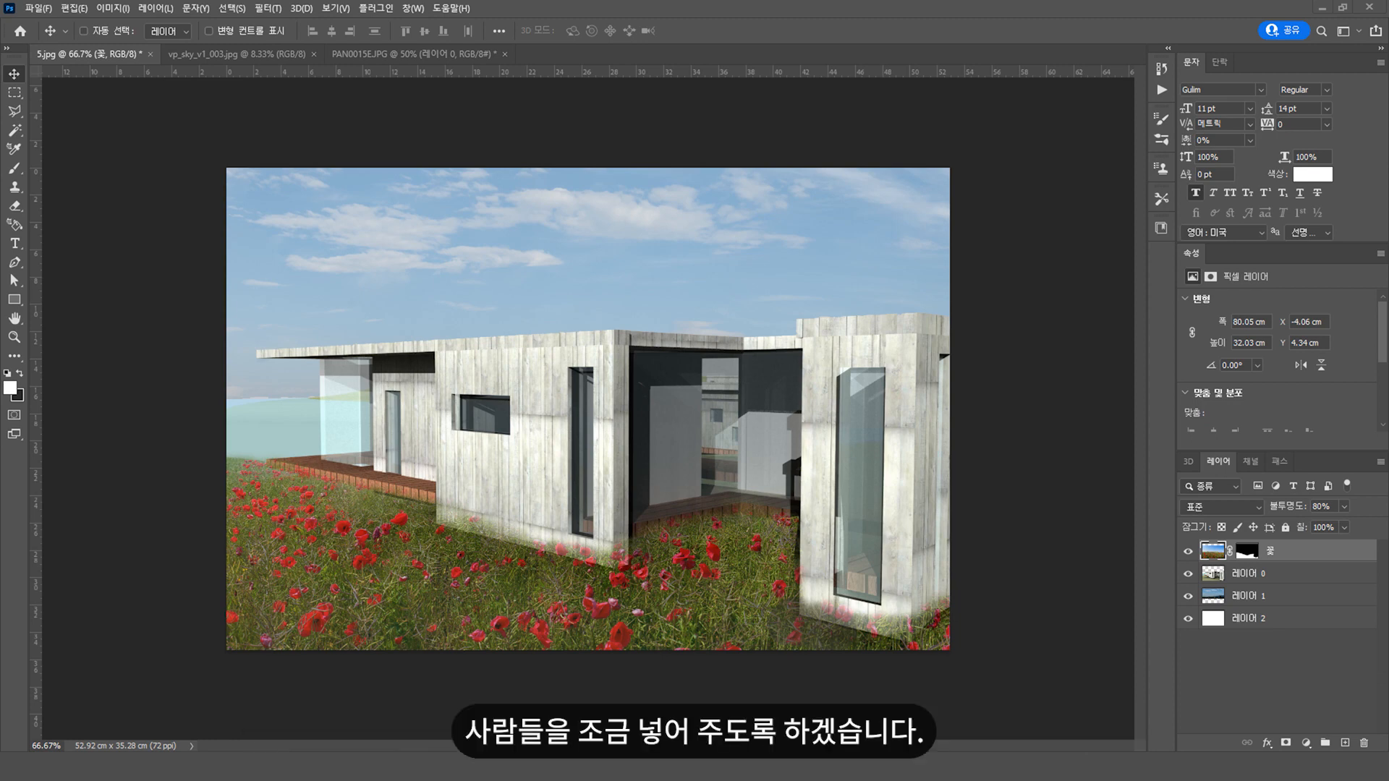
Place the photographer cutout in the field in front of the wooden deck and scale it proportionally to about 6.5 × 19 cm
left_click_drag(584, 359, 280, 504)
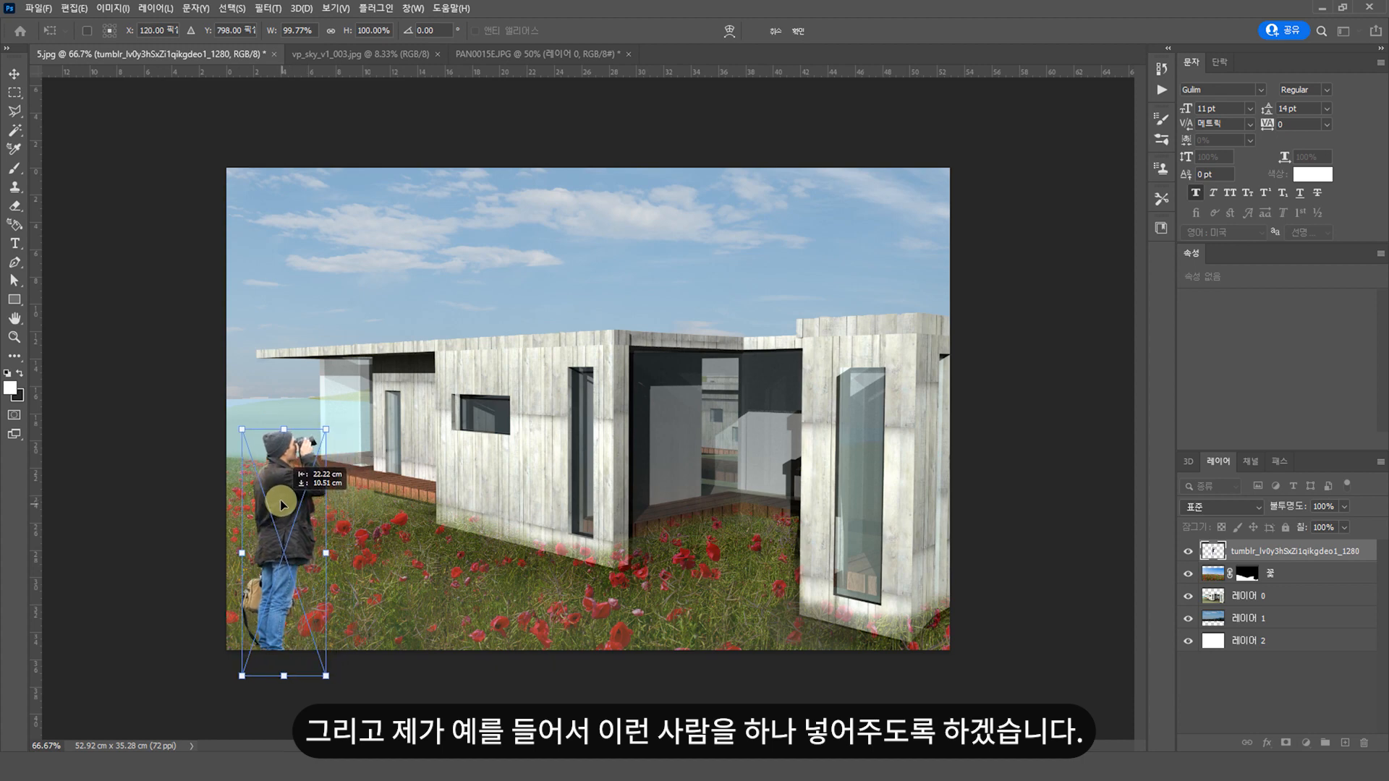
left_click_drag(330, 430, 356, 406)
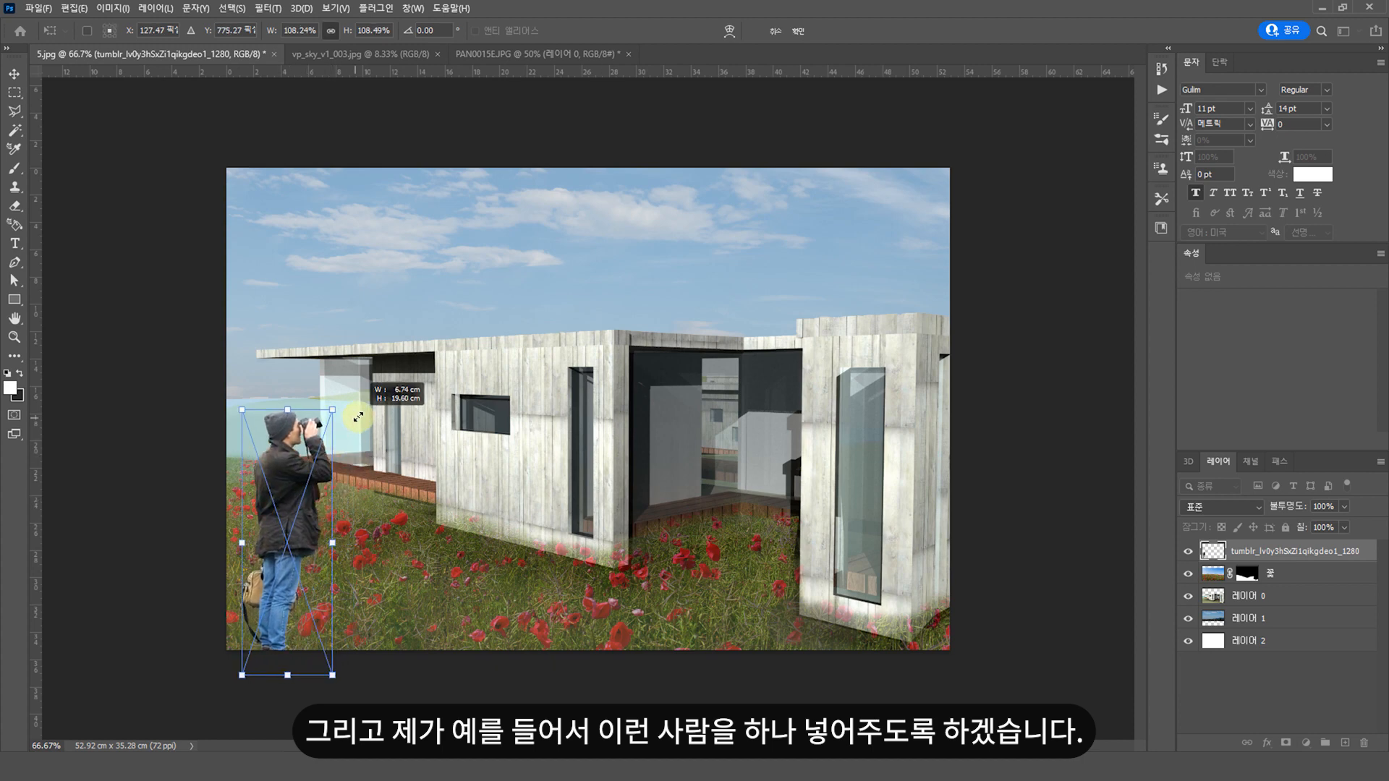
key("Return")
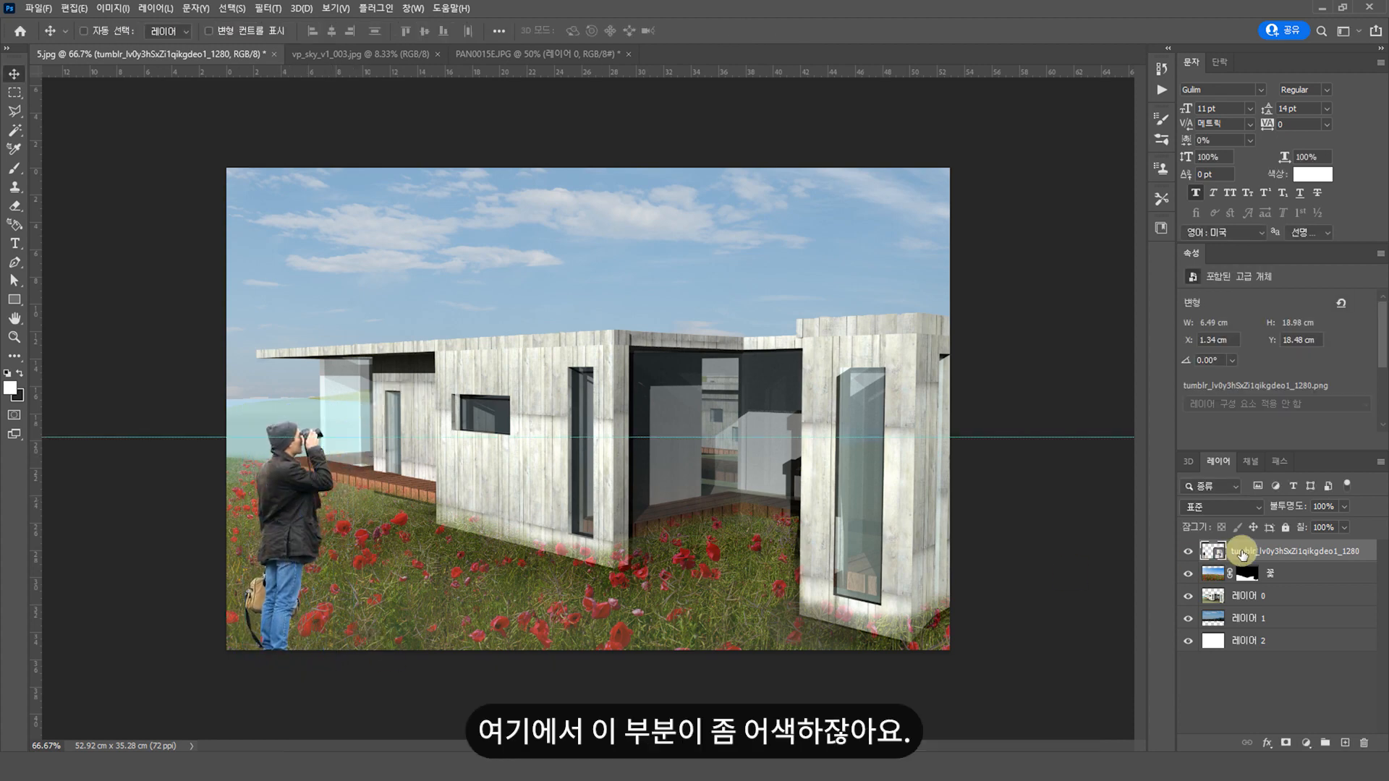
Add a layer mask to the photographer layer and paint it in black to blend his feet and bag into the grass
left_click(1283, 742)
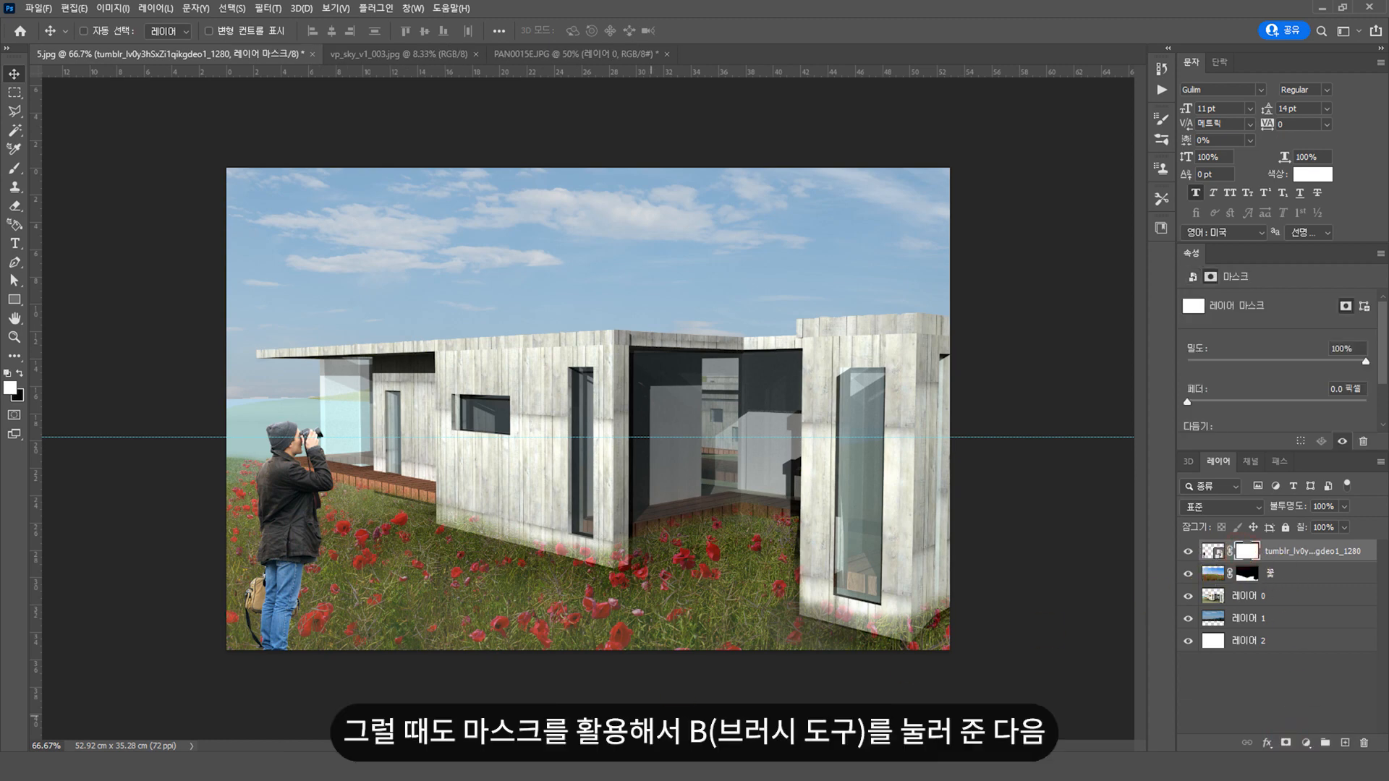
key("b")
key("x")
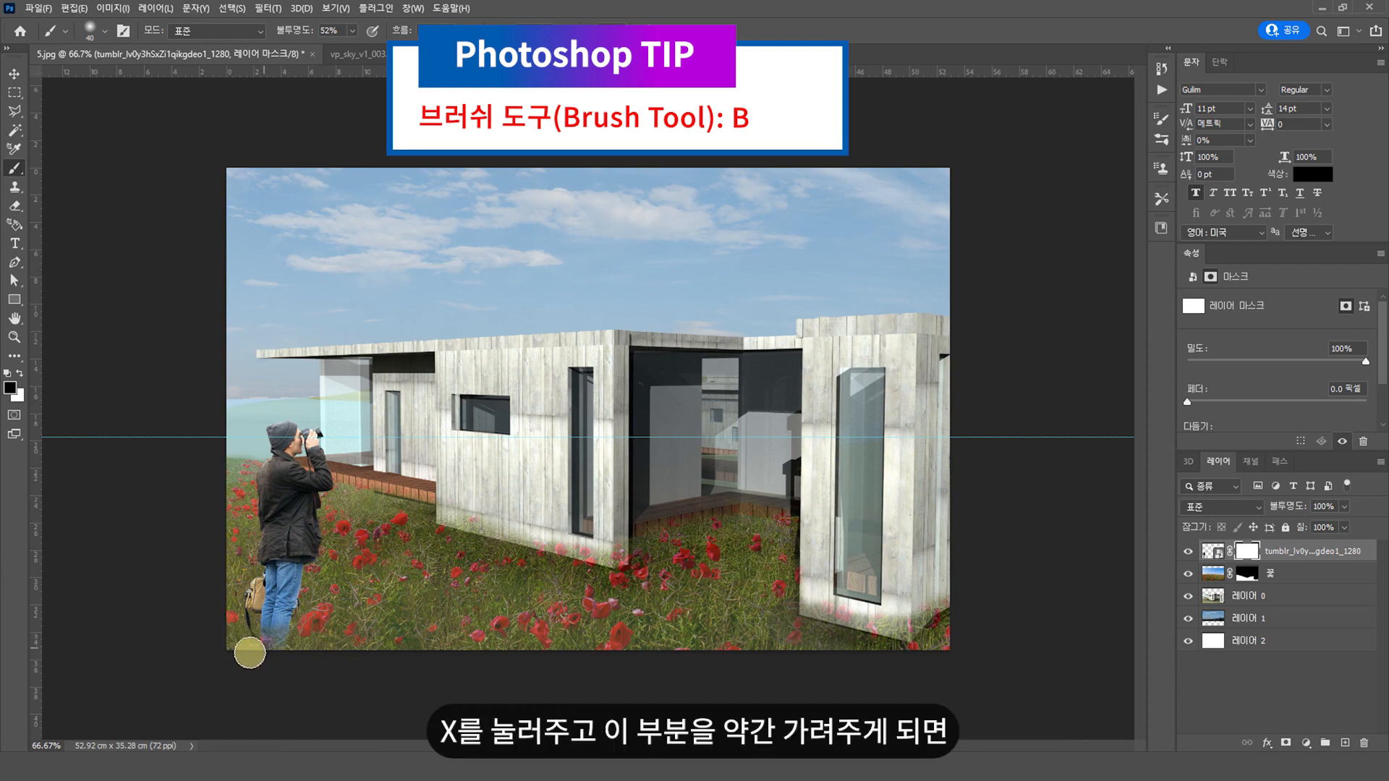
scroll(207, 622, "up", 2)
mouse_move(470, 727)
left_mouse_down()
mouse_move(547, 644)
mouse_move(514, 580)
left_mouse_up()
left_click_drag(671, 616, 539, 680)
mouse_move(371, 653)
left_mouse_down()
mouse_move(339, 667)
mouse_move(502, 652)
mouse_move(419, 612)
mouse_move(346, 653)
mouse_move(364, 656)
mouse_move(394, 617)
mouse_move(381, 605)
mouse_move(337, 643)
left_mouse_up()
scroll(644, 539, "down", 2)
key("v")
key("x")
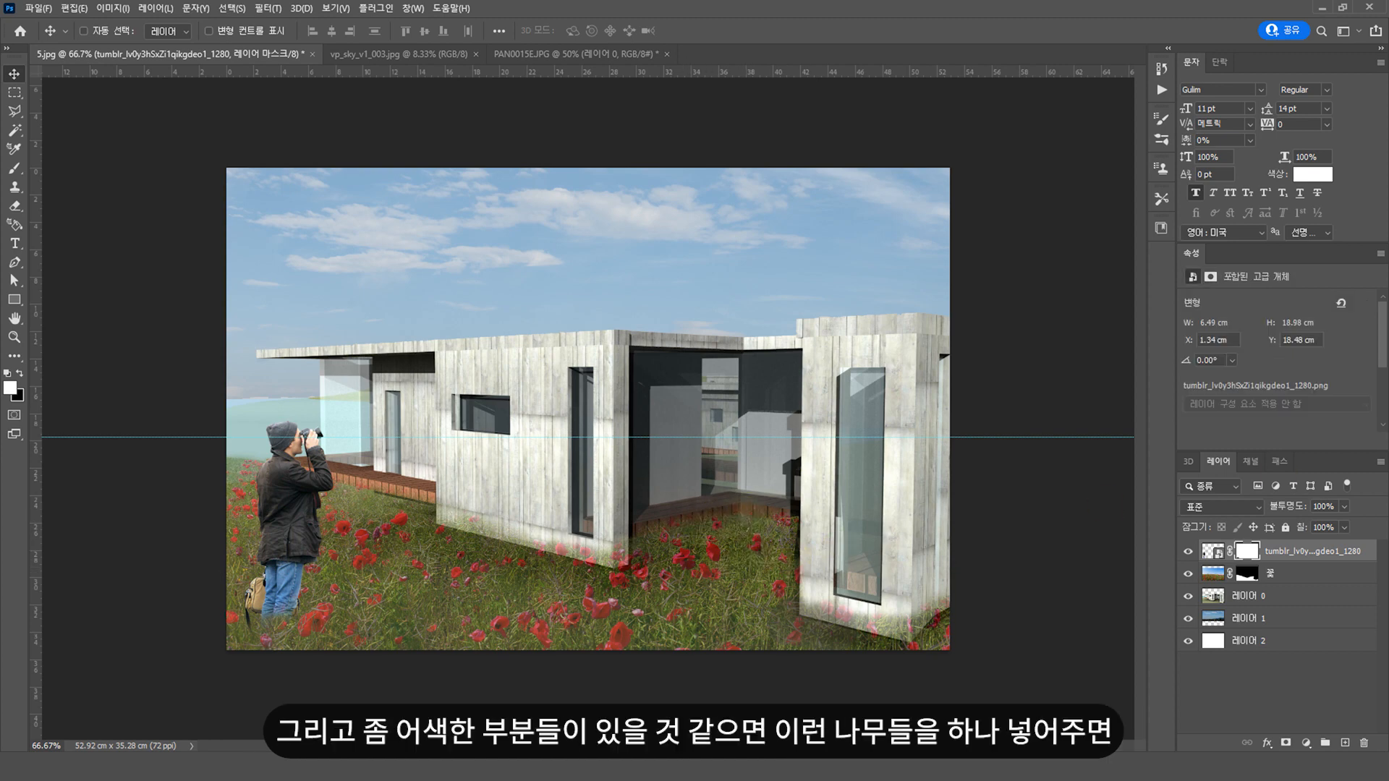
Place the ForestDigital AutumnCorner (4) tree over the right-hand block and clip a new Hue/Saturation adjustment layer to it
left_click_drag(1388, 287, 930, 372)
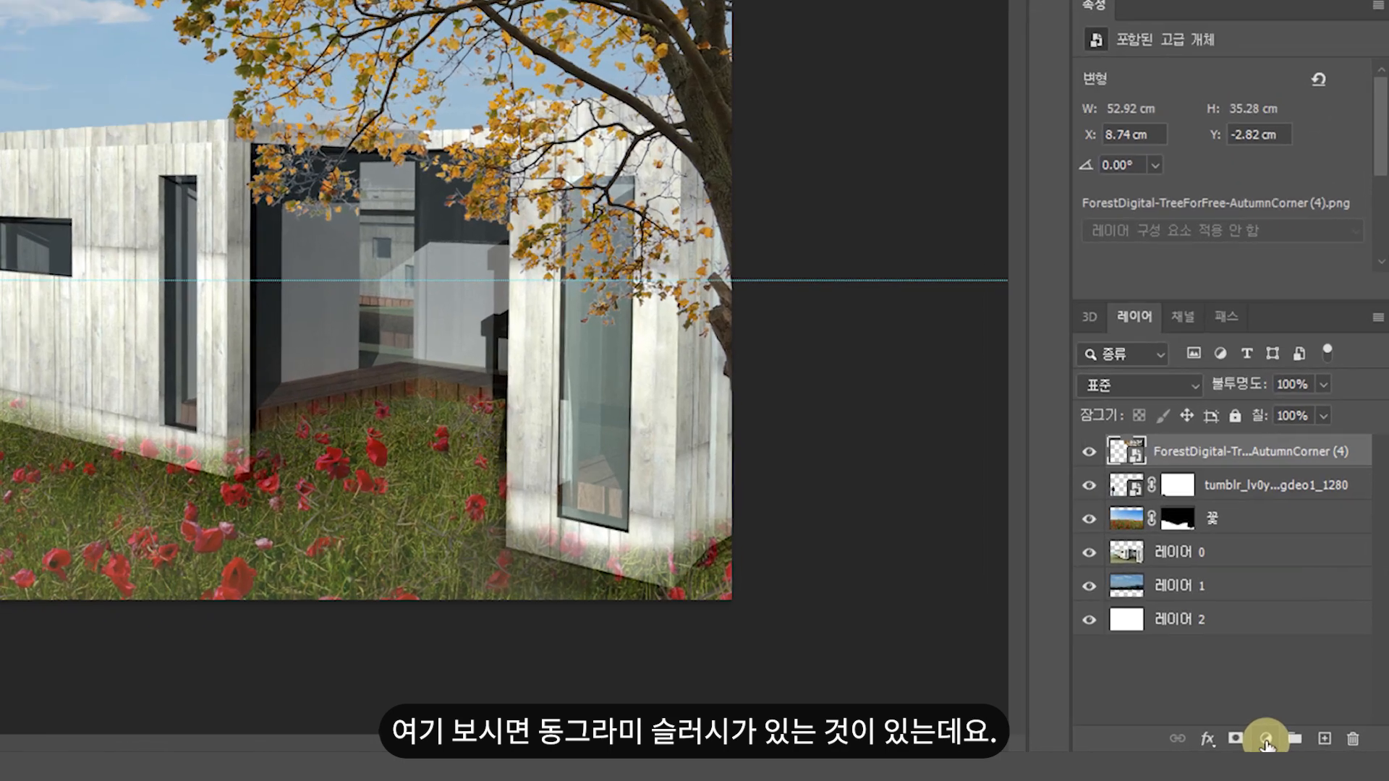
left_click(1266, 739)
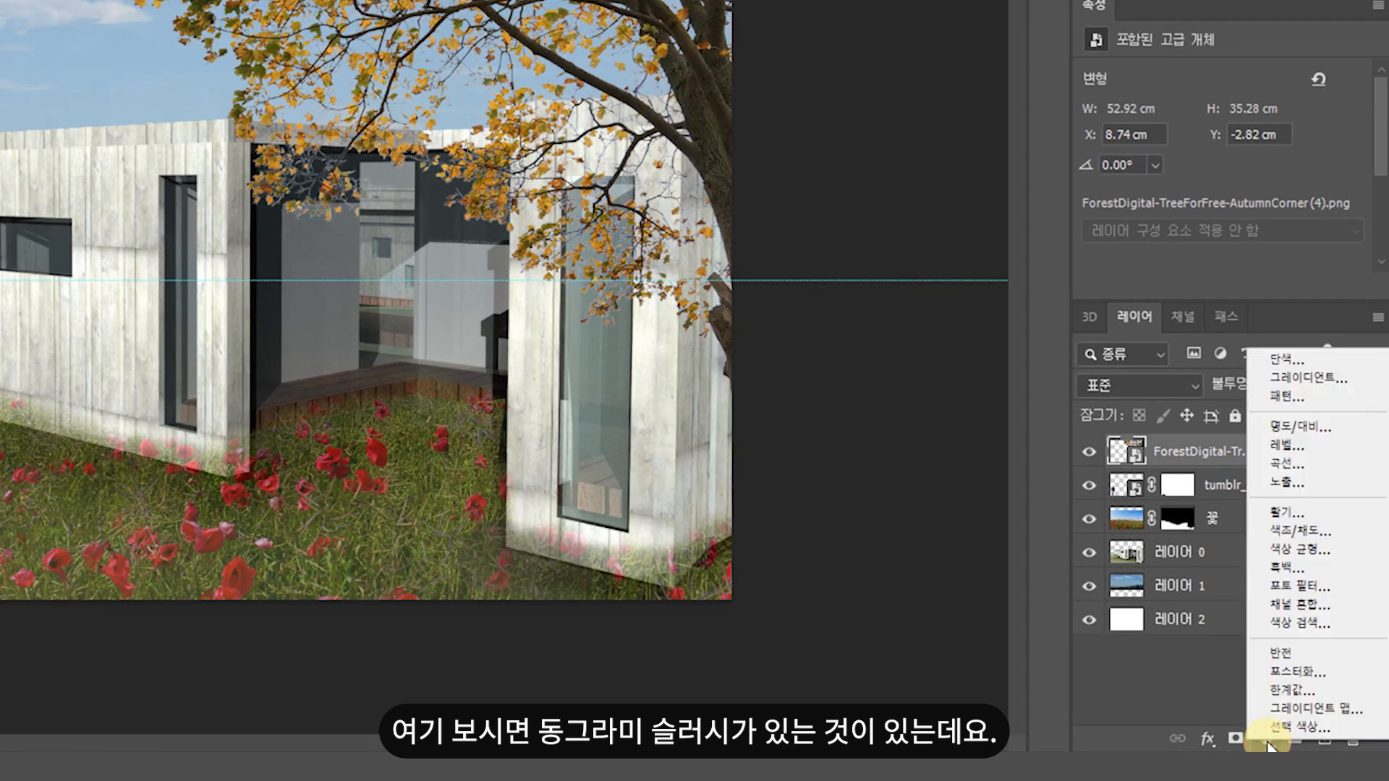
left_click(1325, 530)
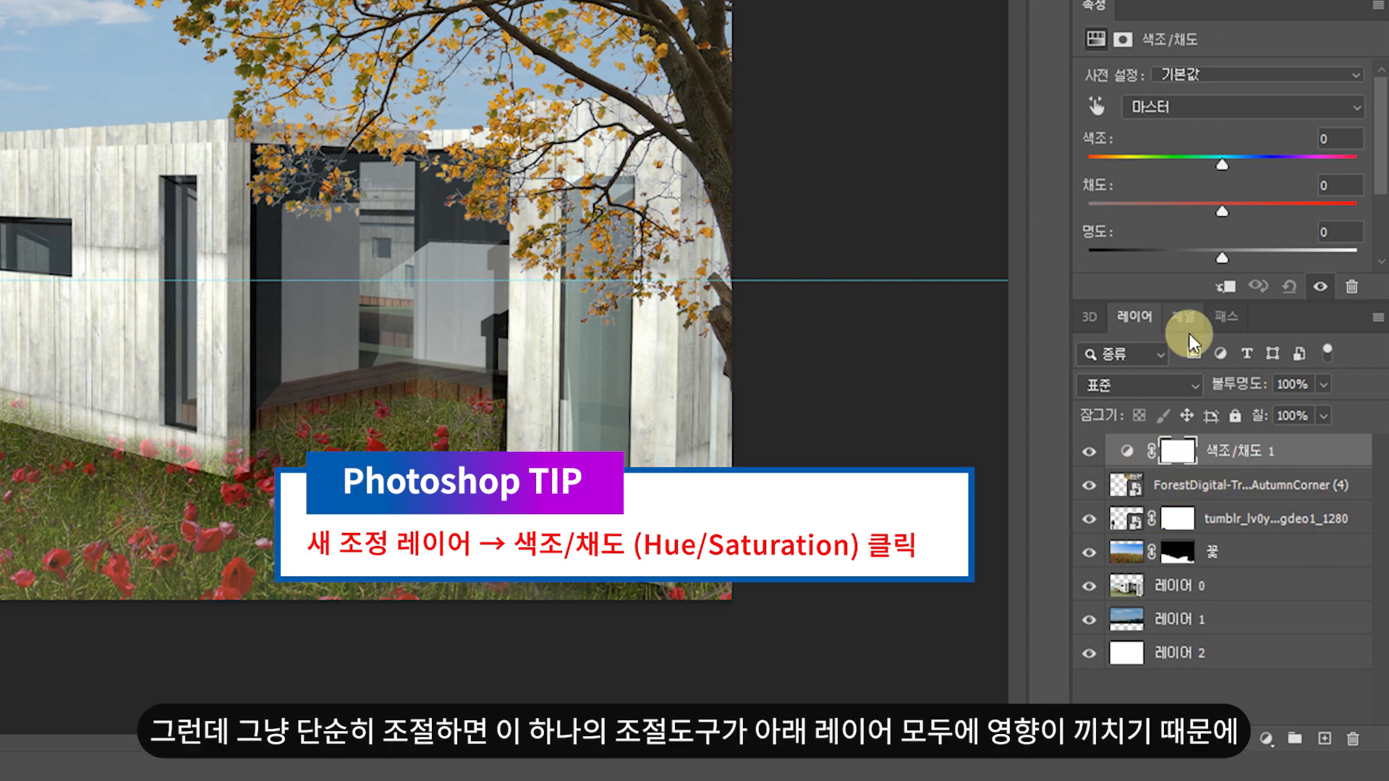
left_click(1145, 466, "alt")
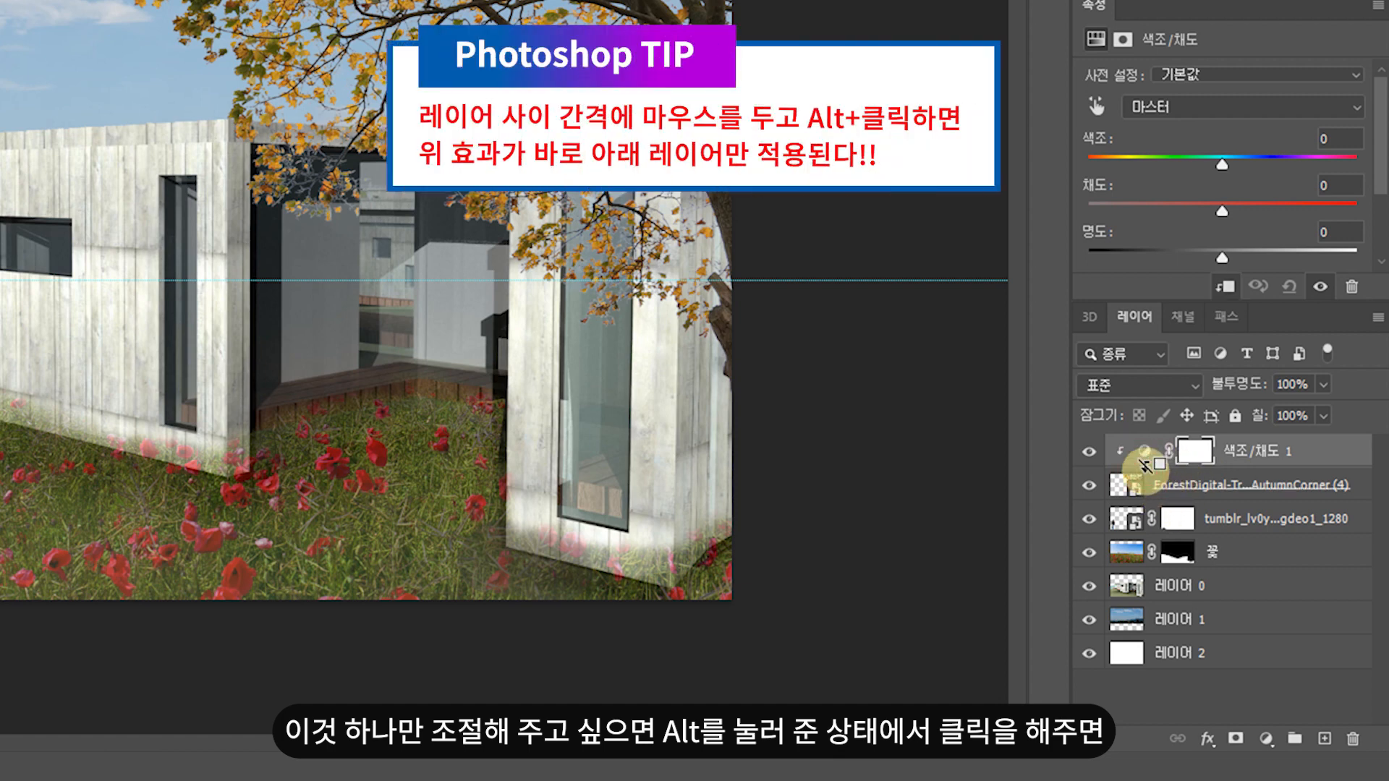
left_click(1219, 481)
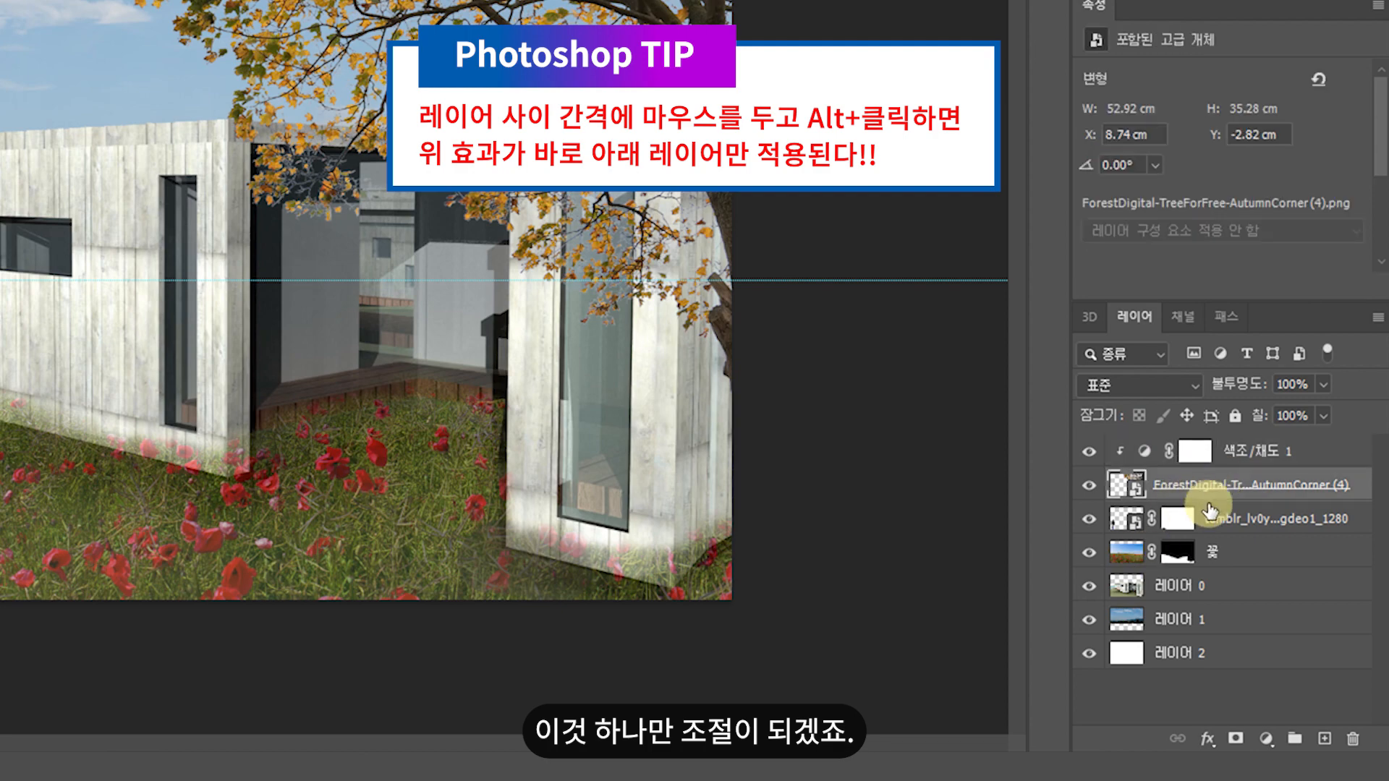
left_click(1230, 460)
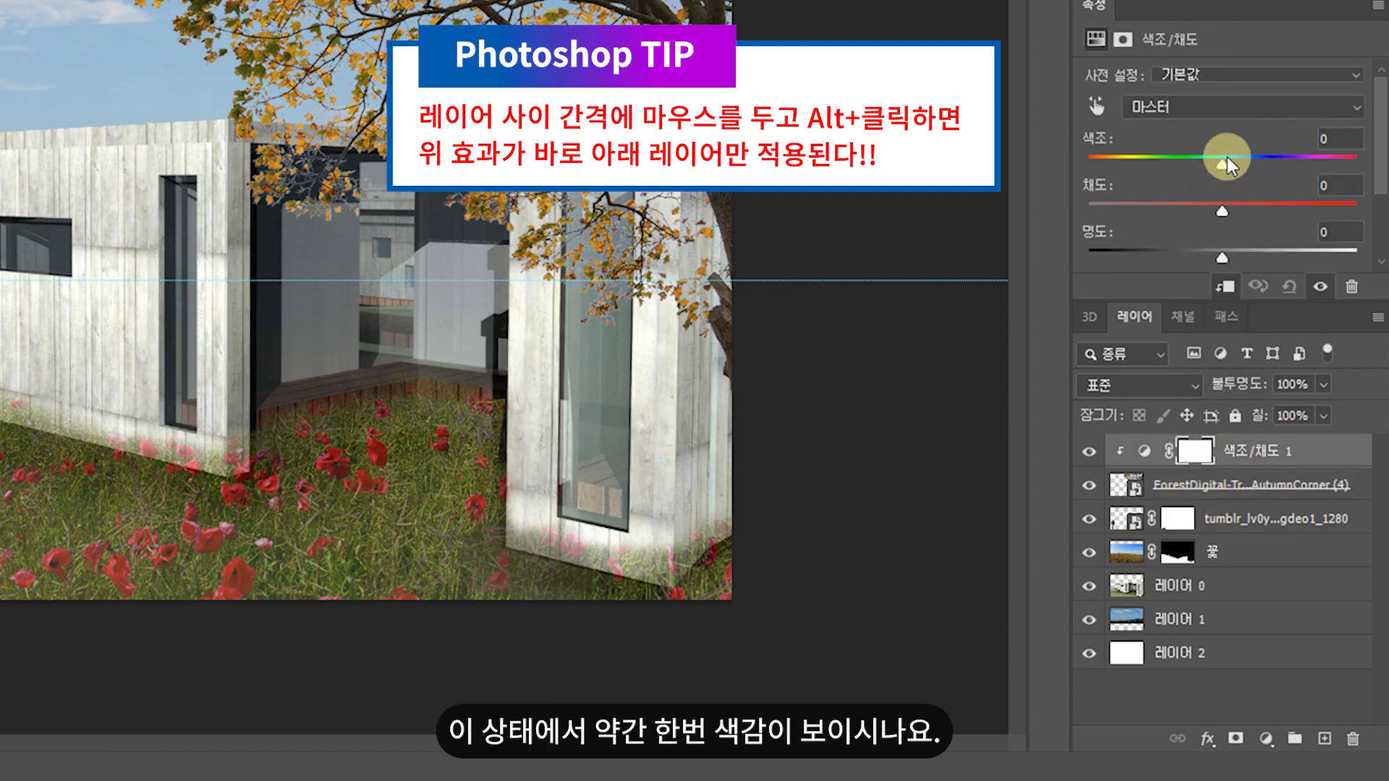
Lower the hue of the tree's Hue/Saturation adjustment to turn its yellow leaves orange-red
left_click_drag(1227, 157, 1202, 162)
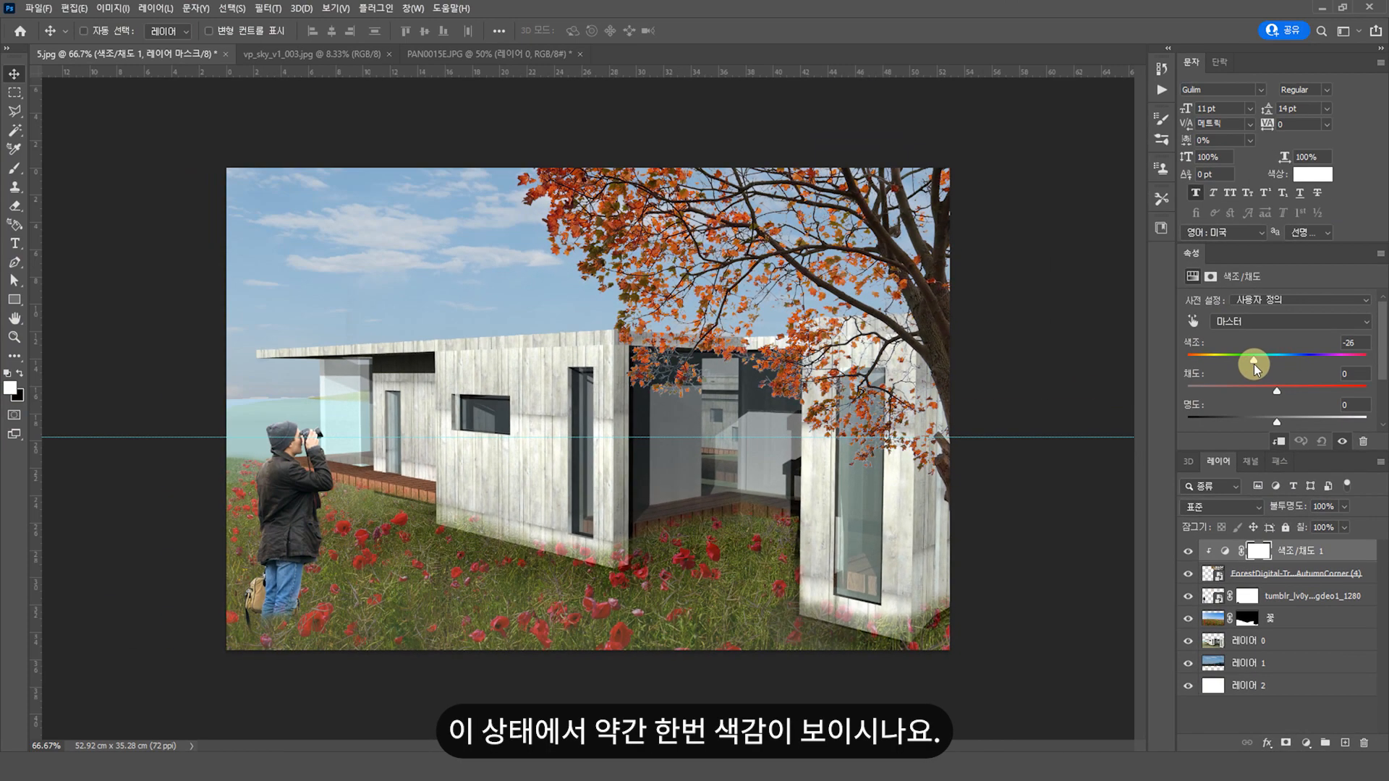
left_click_drag(1252, 363, 1248, 365)
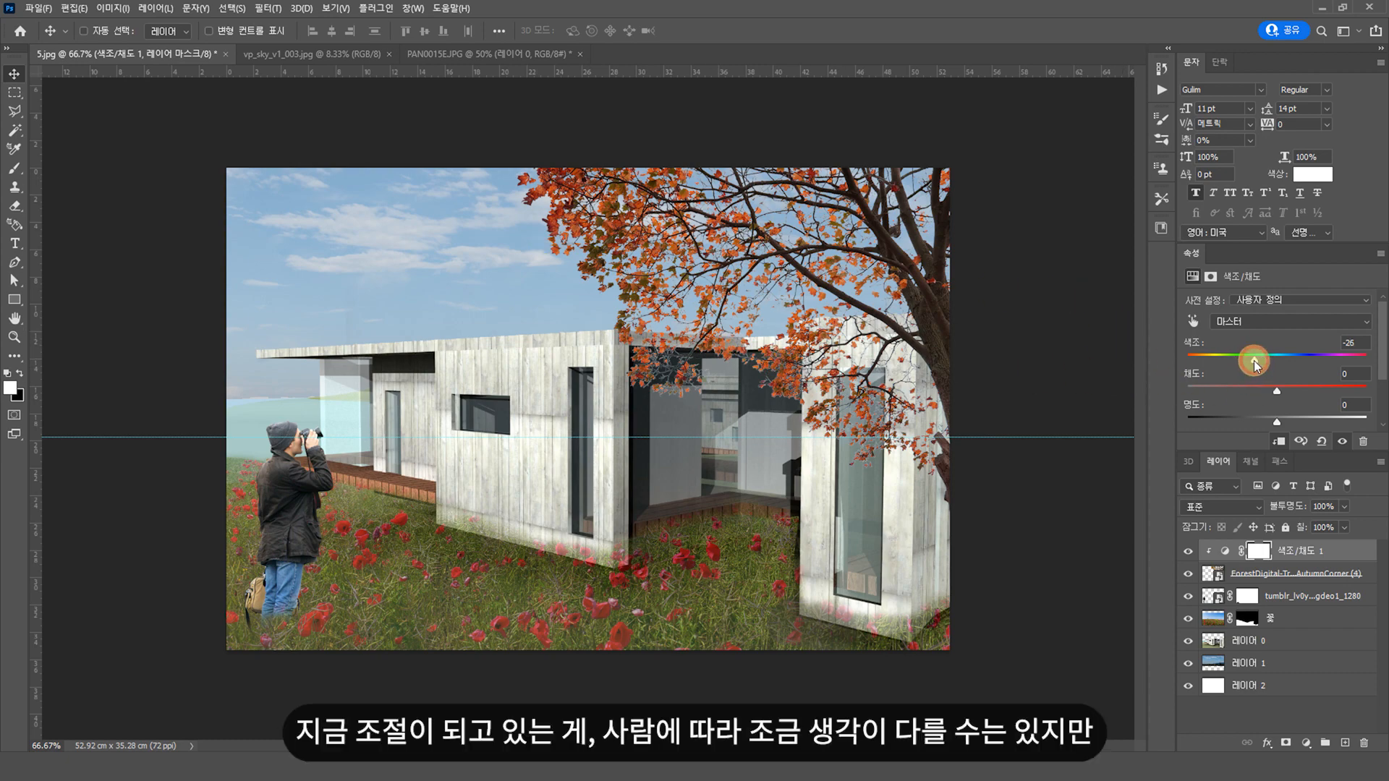
left_click_drag(1252, 362, 1260, 362)
Select the 꽃 layer, hide every other layer and set the 꽃 layer's opacity to 100%
left_click(830, 363, "ctrl+alt")
left_click(693, 384, "ctrl")
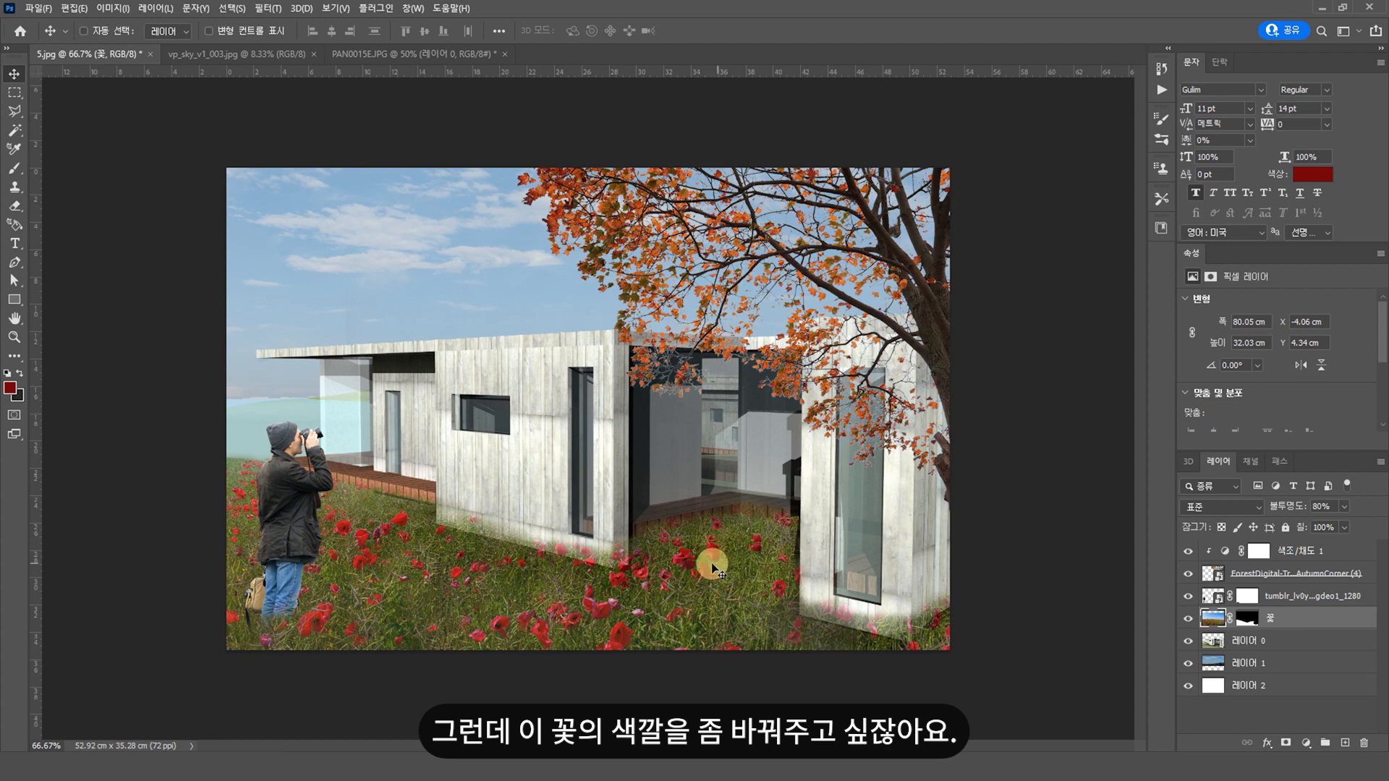
left_click(1188, 618, "alt")
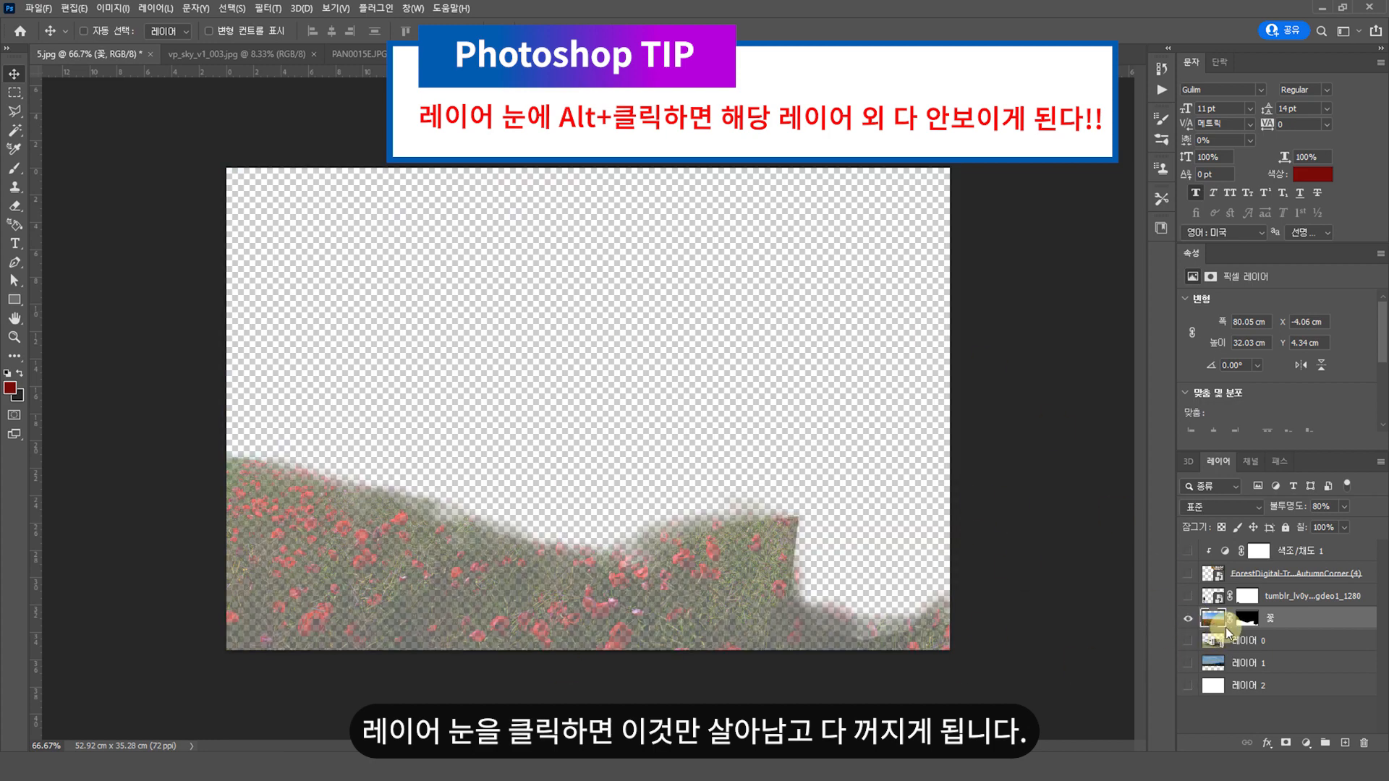
key("0")
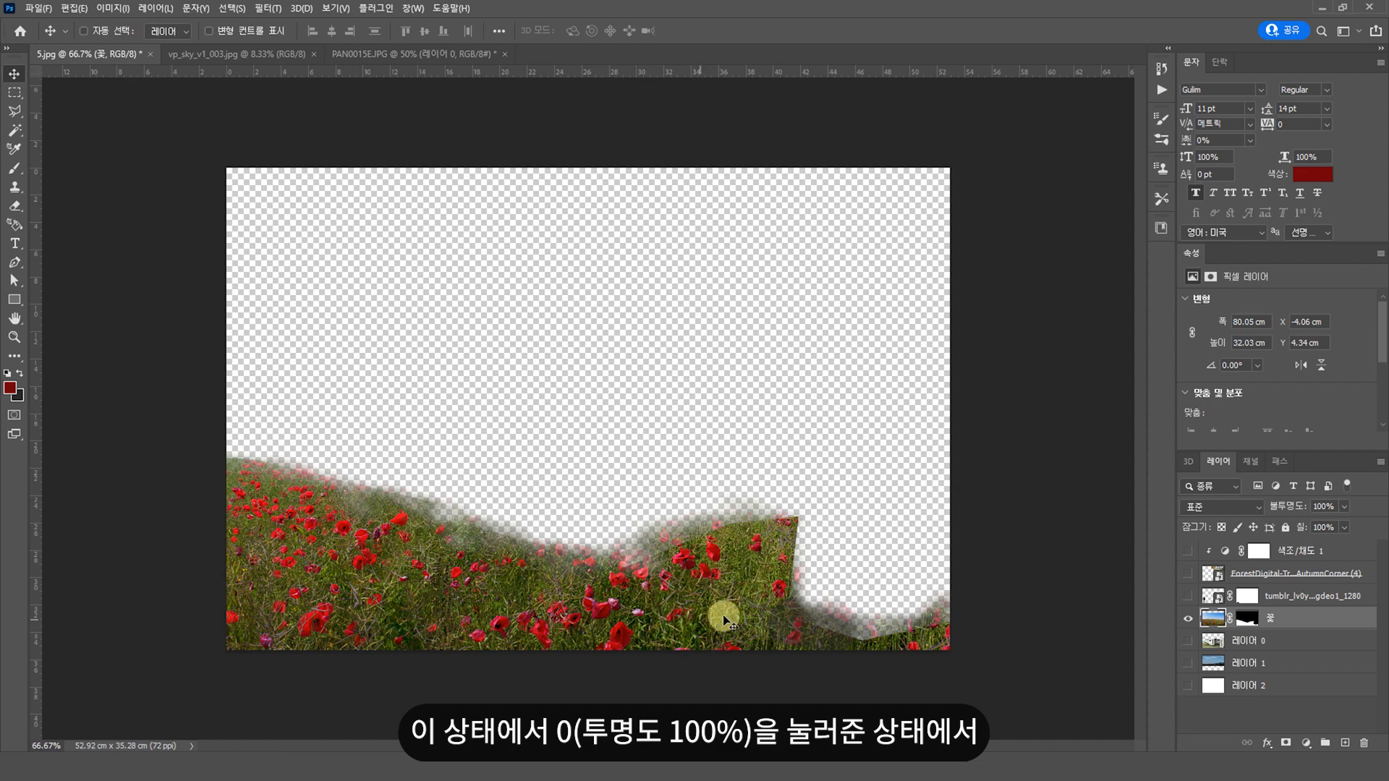
Select the red poppies with Color Range, using sampled colors and a fuzziness of 121
left_click(232, 8)
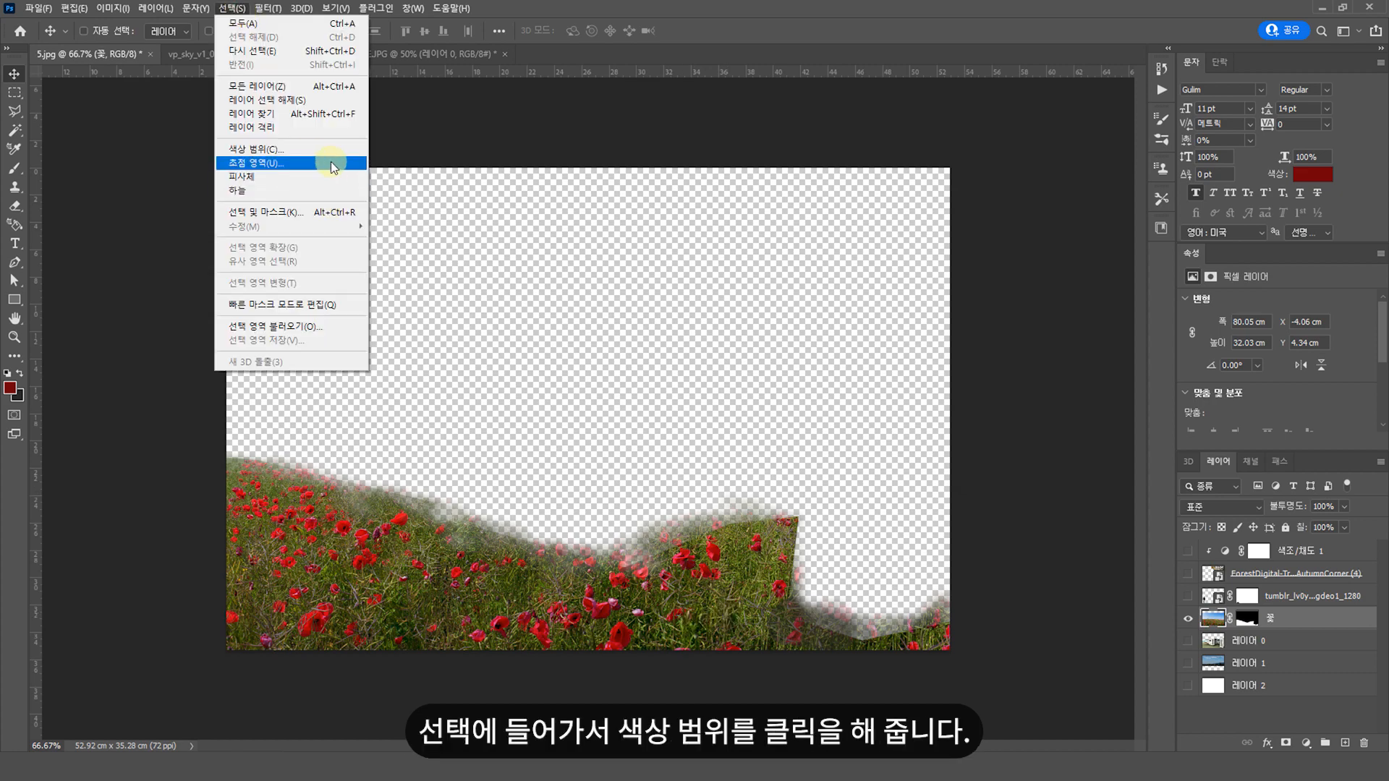
left_click(334, 150)
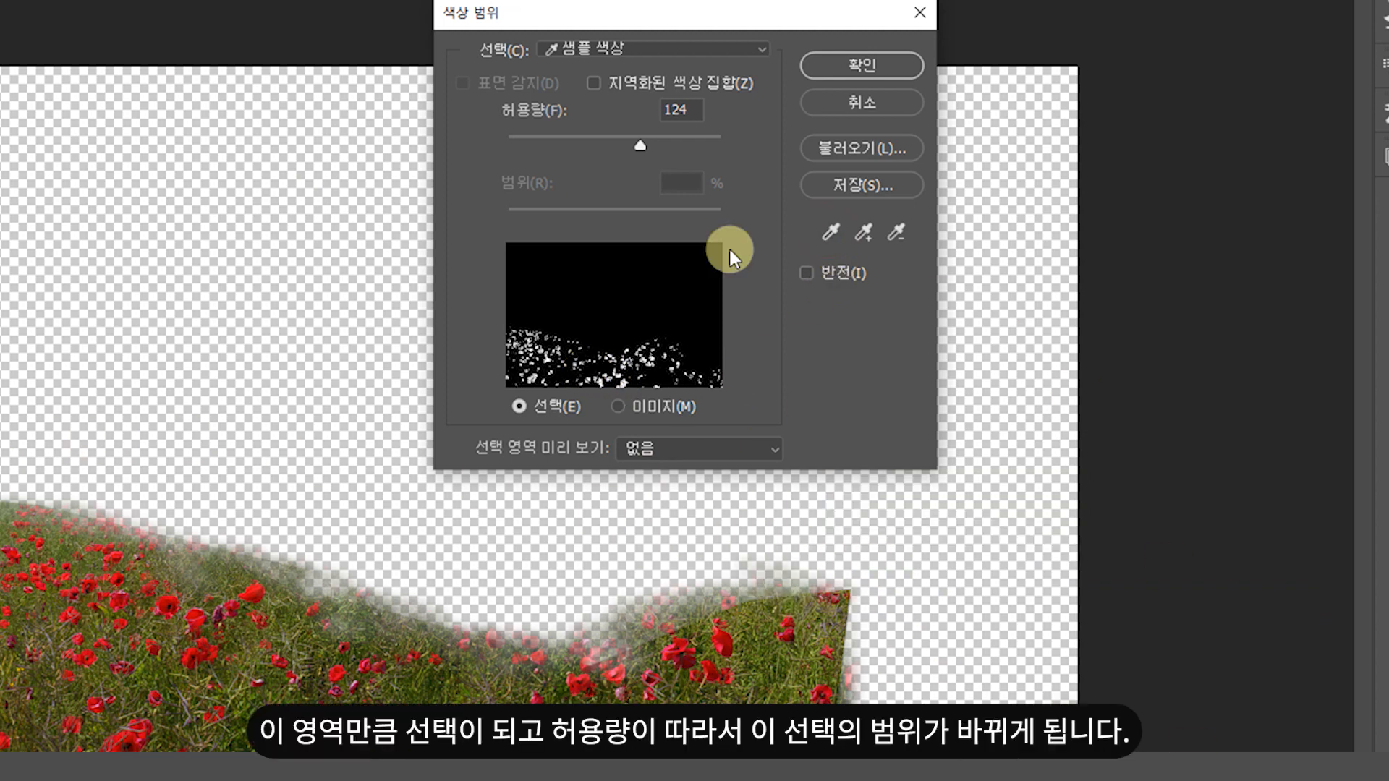
left_click_drag(633, 145, 654, 162)
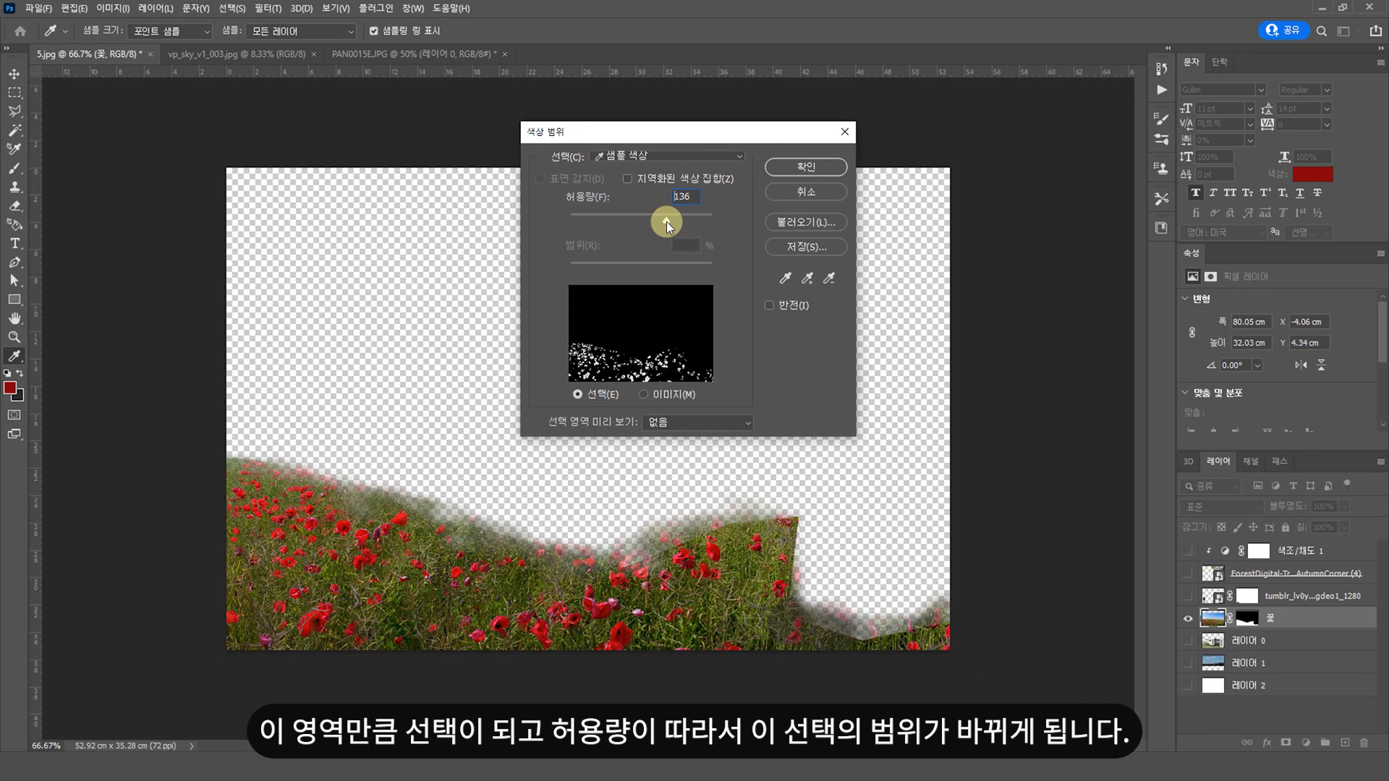
left_click_drag(649, 222, 656, 221)
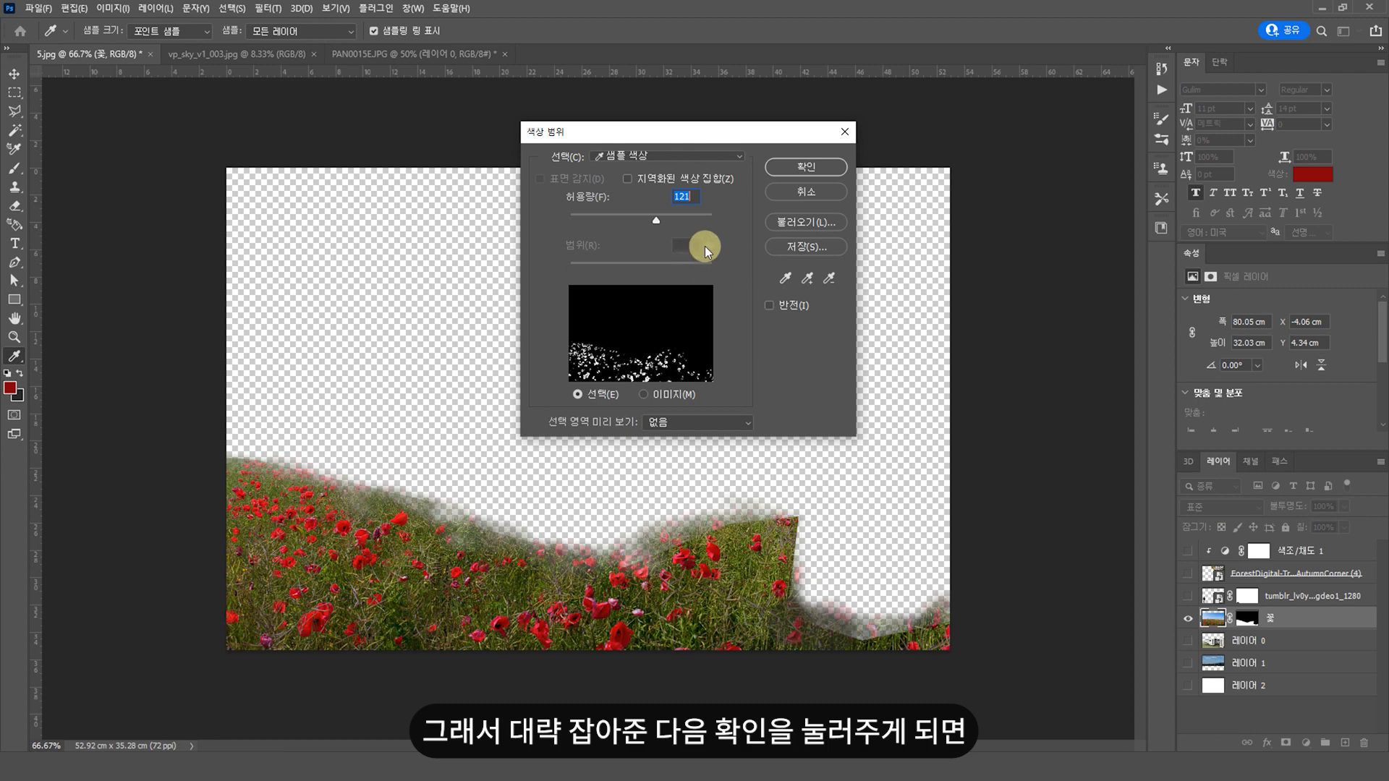
left_click(828, 171)
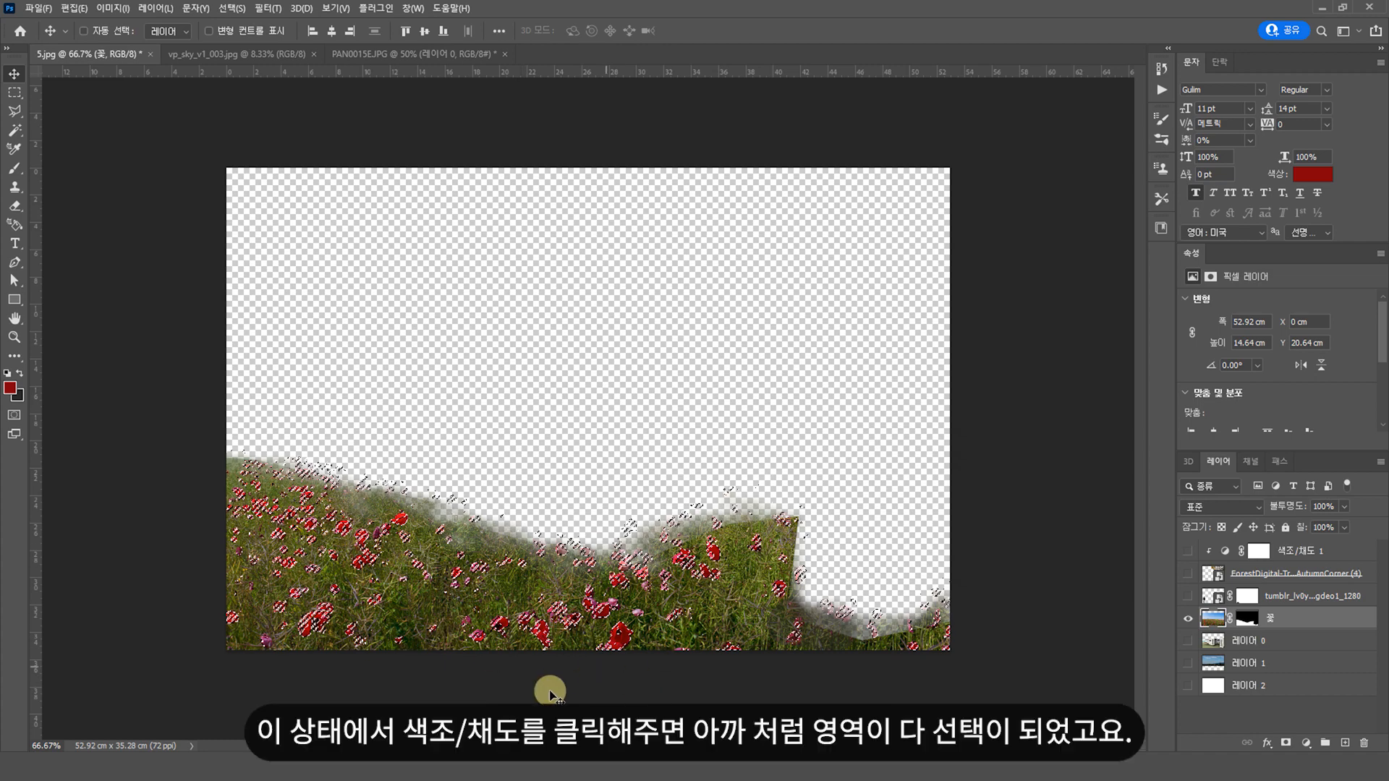
Add a Hue/Saturation adjustment layer masked by the poppy selection and clip it to the 꽃 layer
left_click(1305, 743)
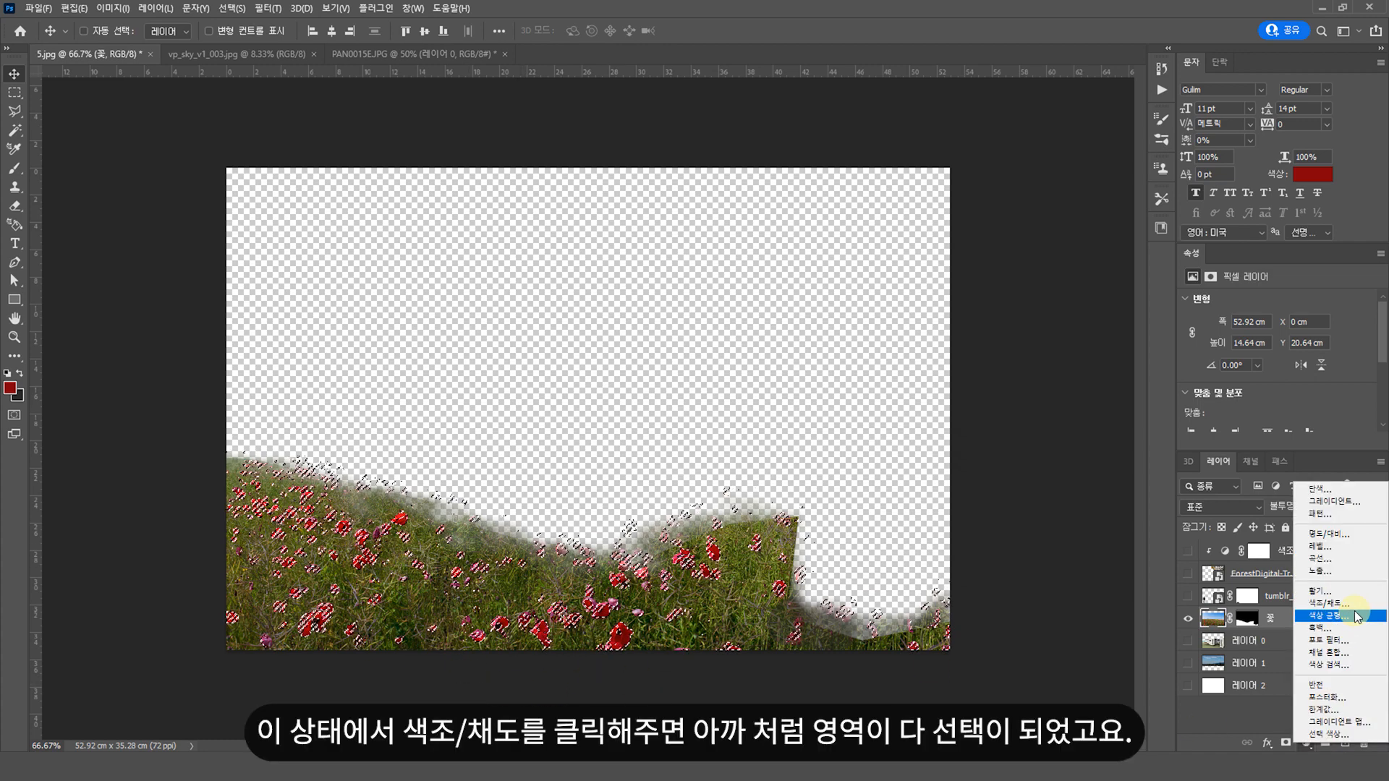
left_click(1358, 604)
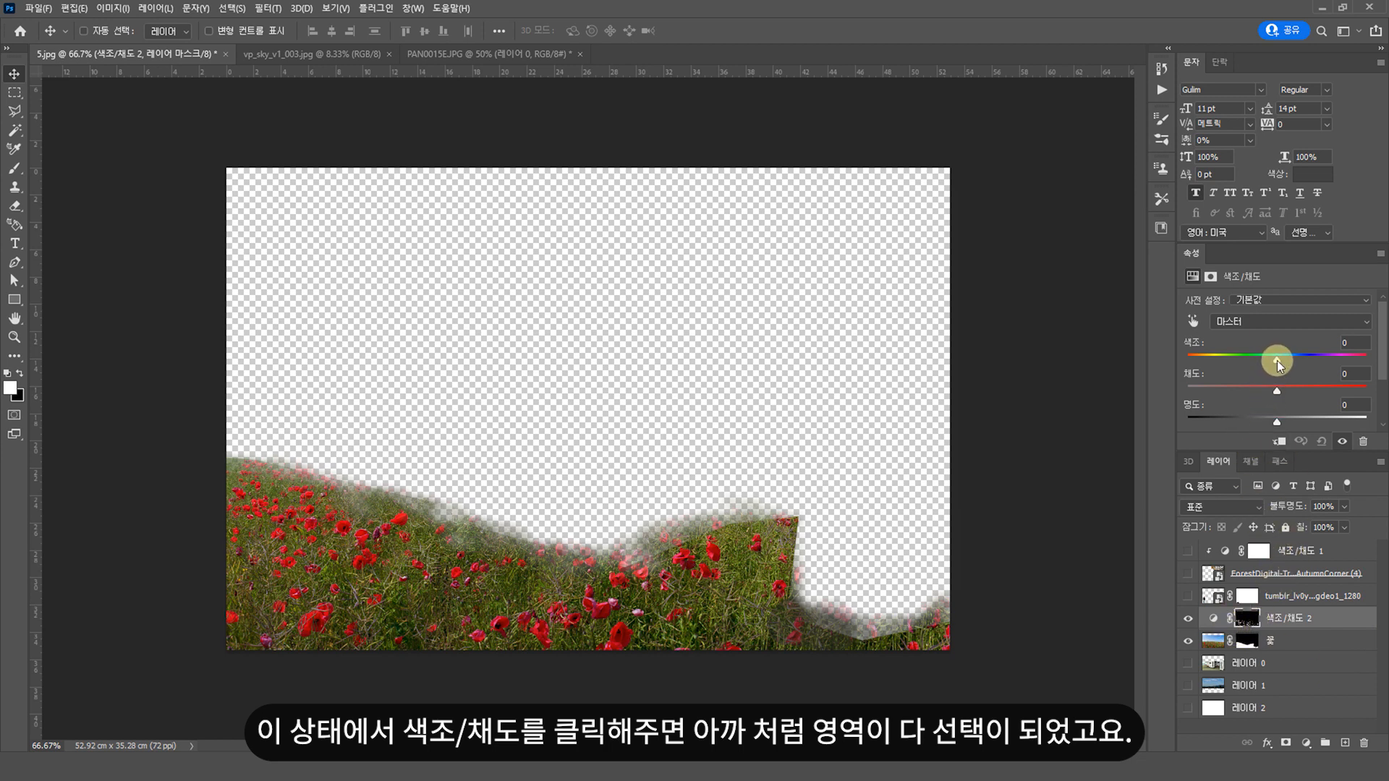
left_click(1210, 631, "alt")
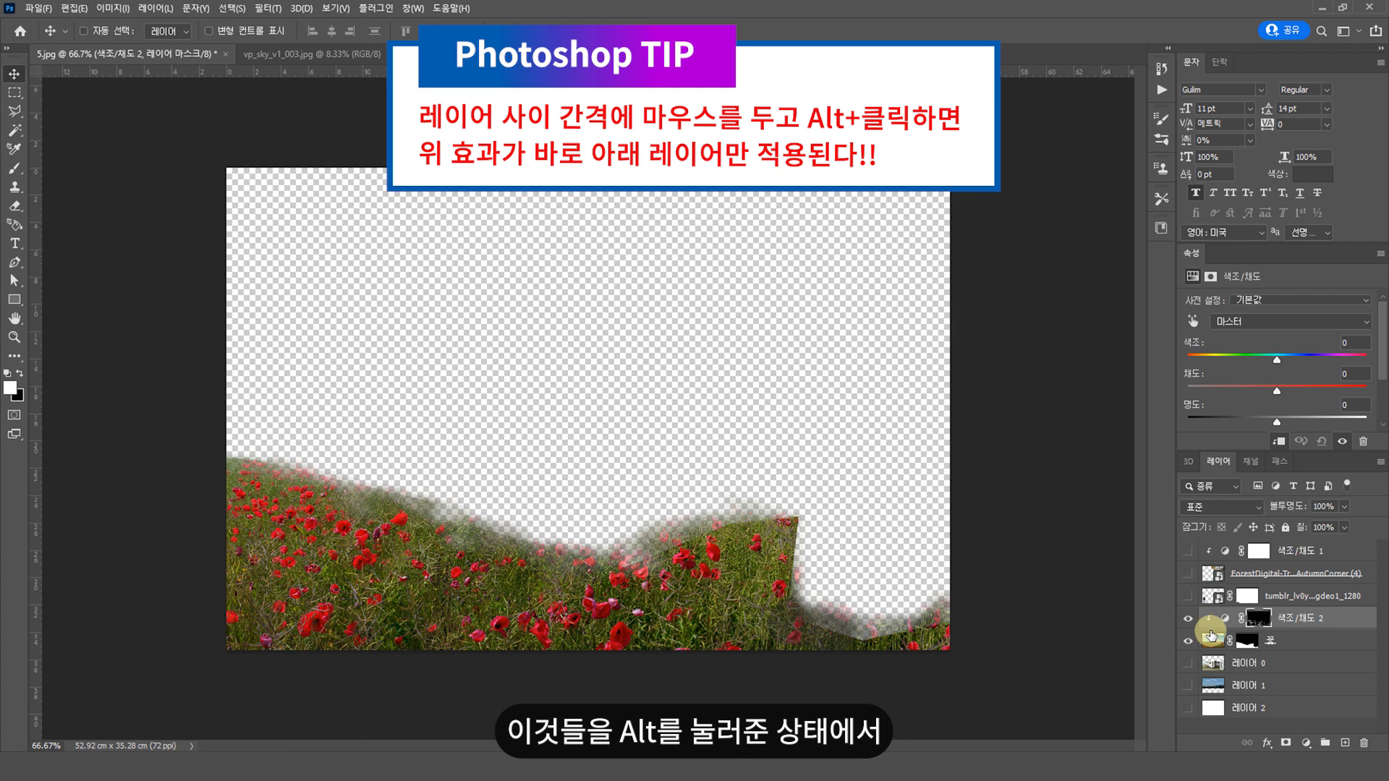
left_click(1213, 628, "alt")
left_click(1213, 629, "alt")
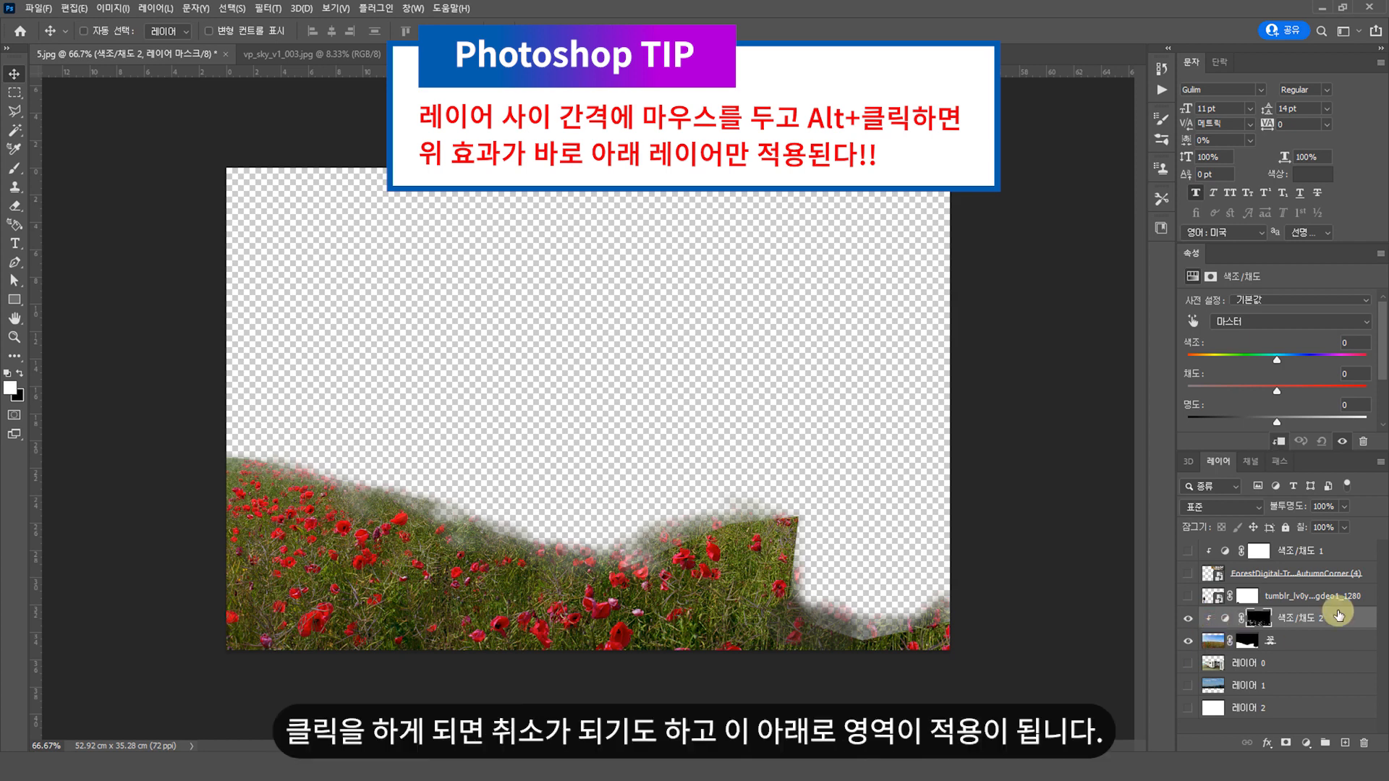
Set the poppy adjustment's hue to +36 to turn the flowers orange
left_click(1257, 621)
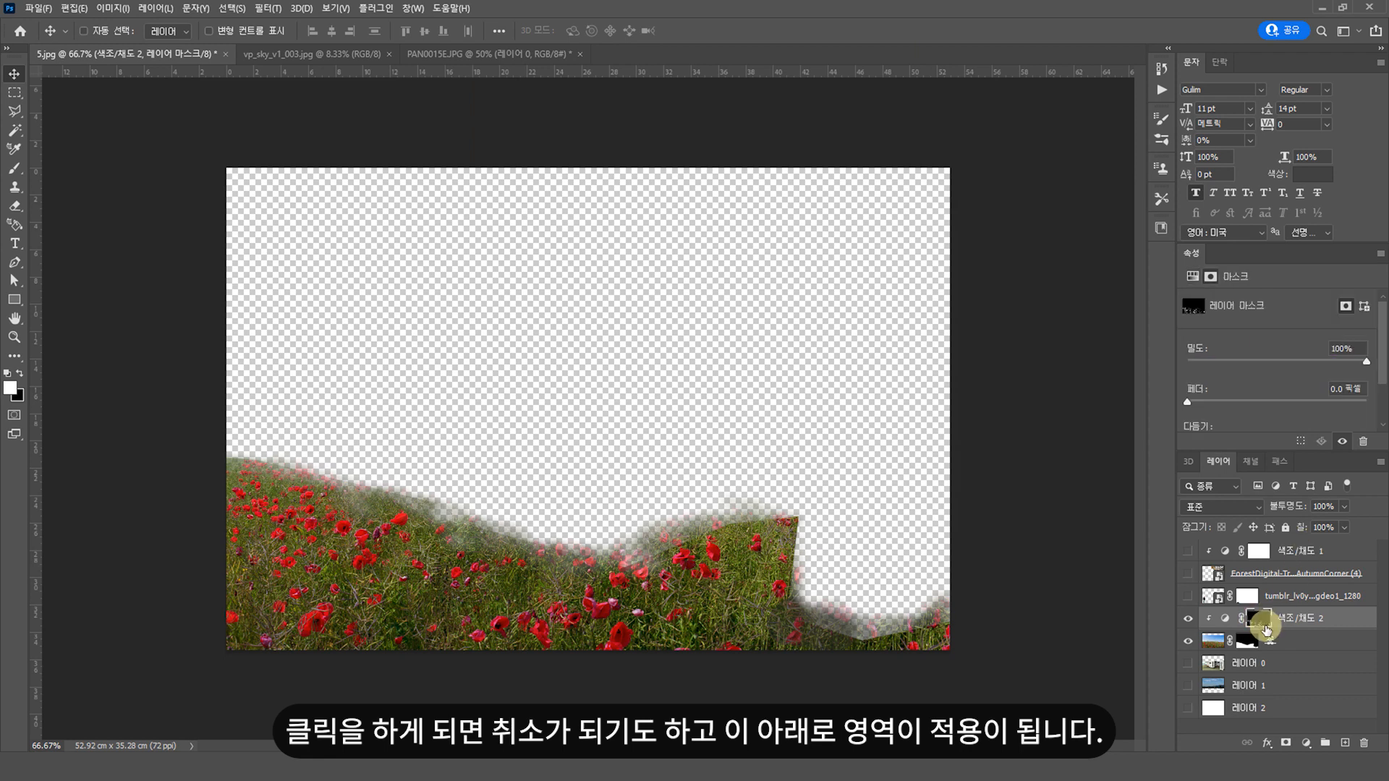
left_click(1225, 619)
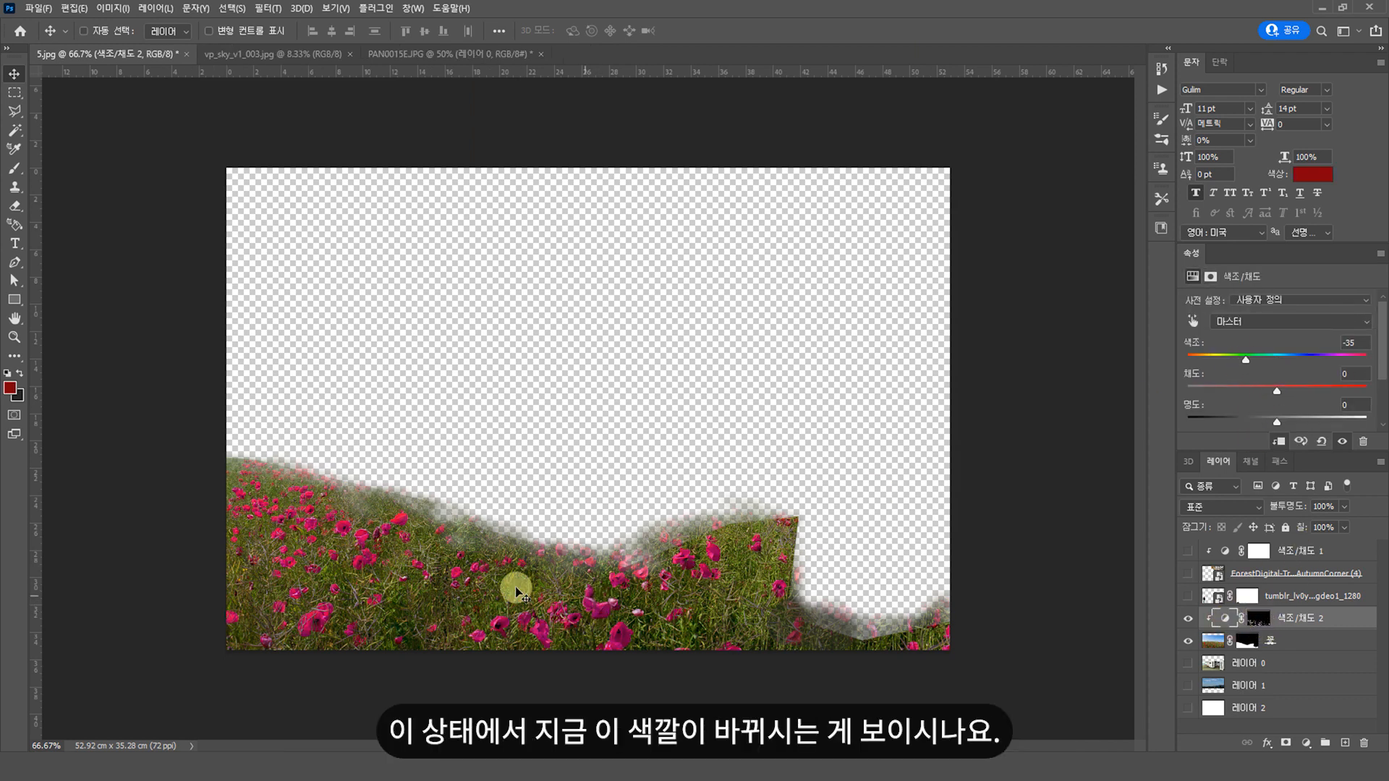
left_click_drag(1241, 362, 1309, 360)
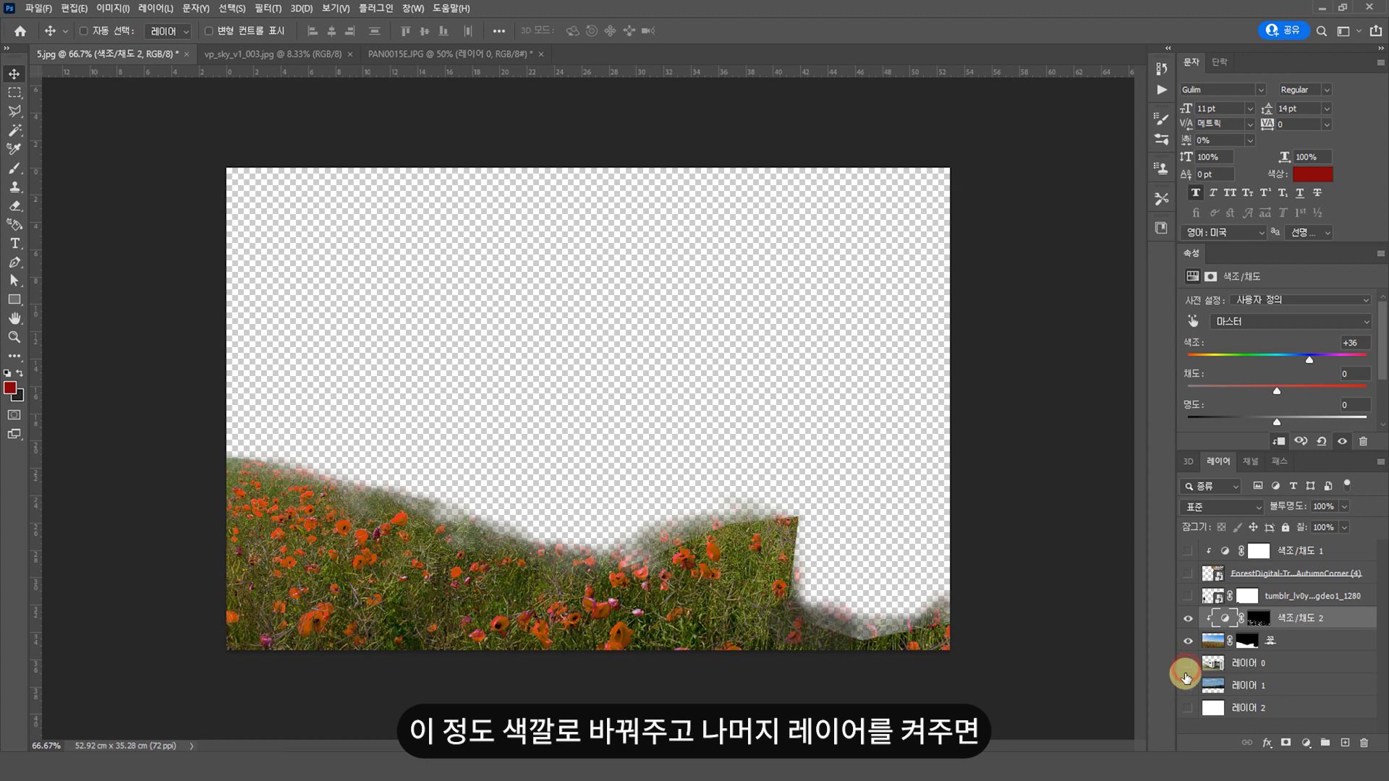
Make the building, sky, photographer, tree, tree adjustment and white background layers visible again
left_click(1187, 664)
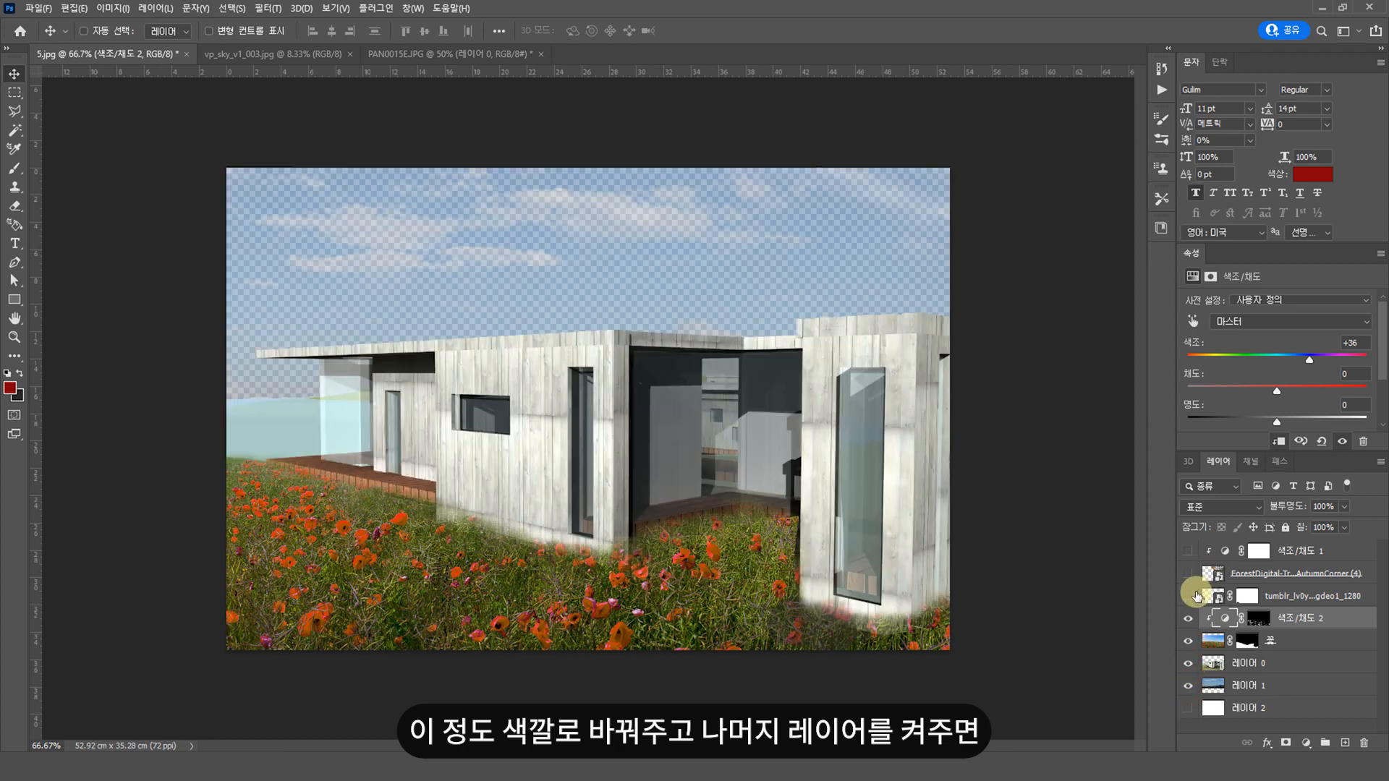
left_click(1187, 572)
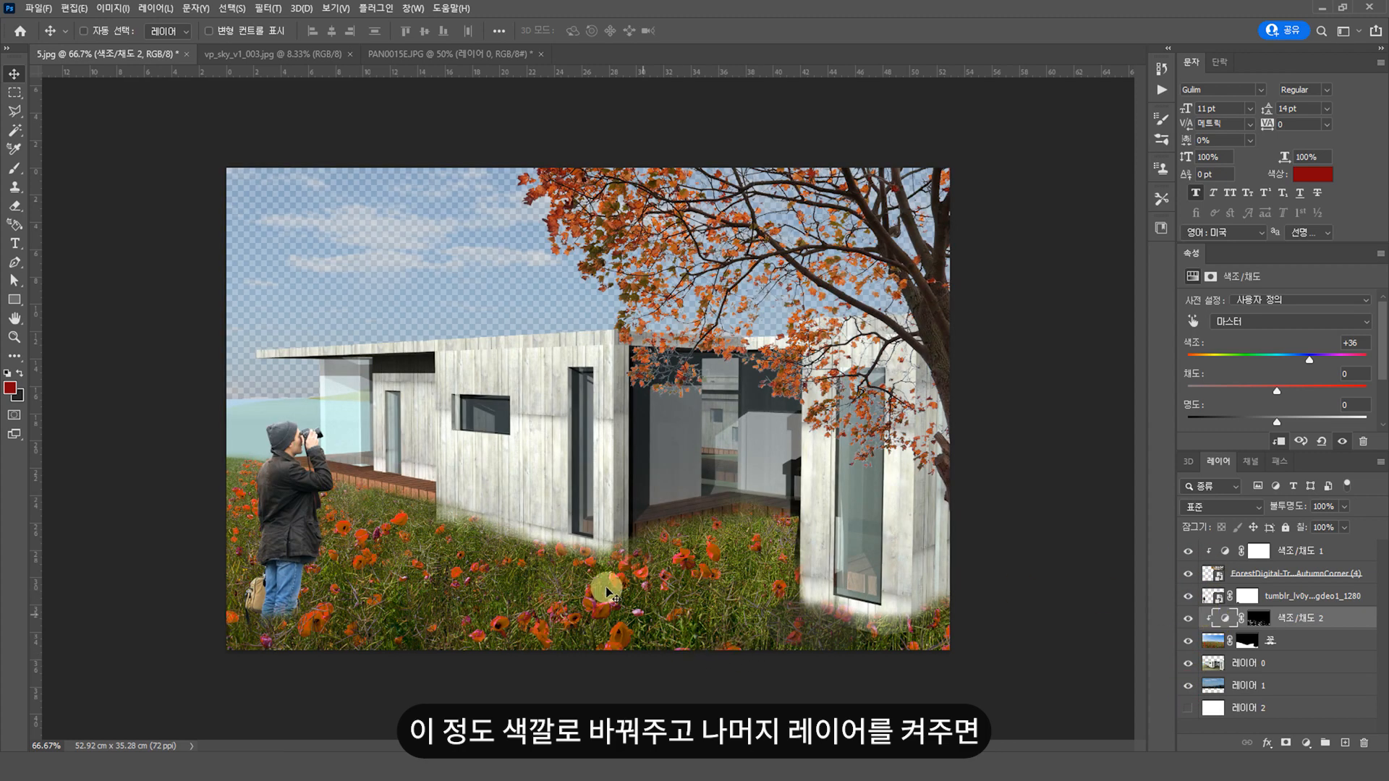
scroll(481, 607, "up", 2)
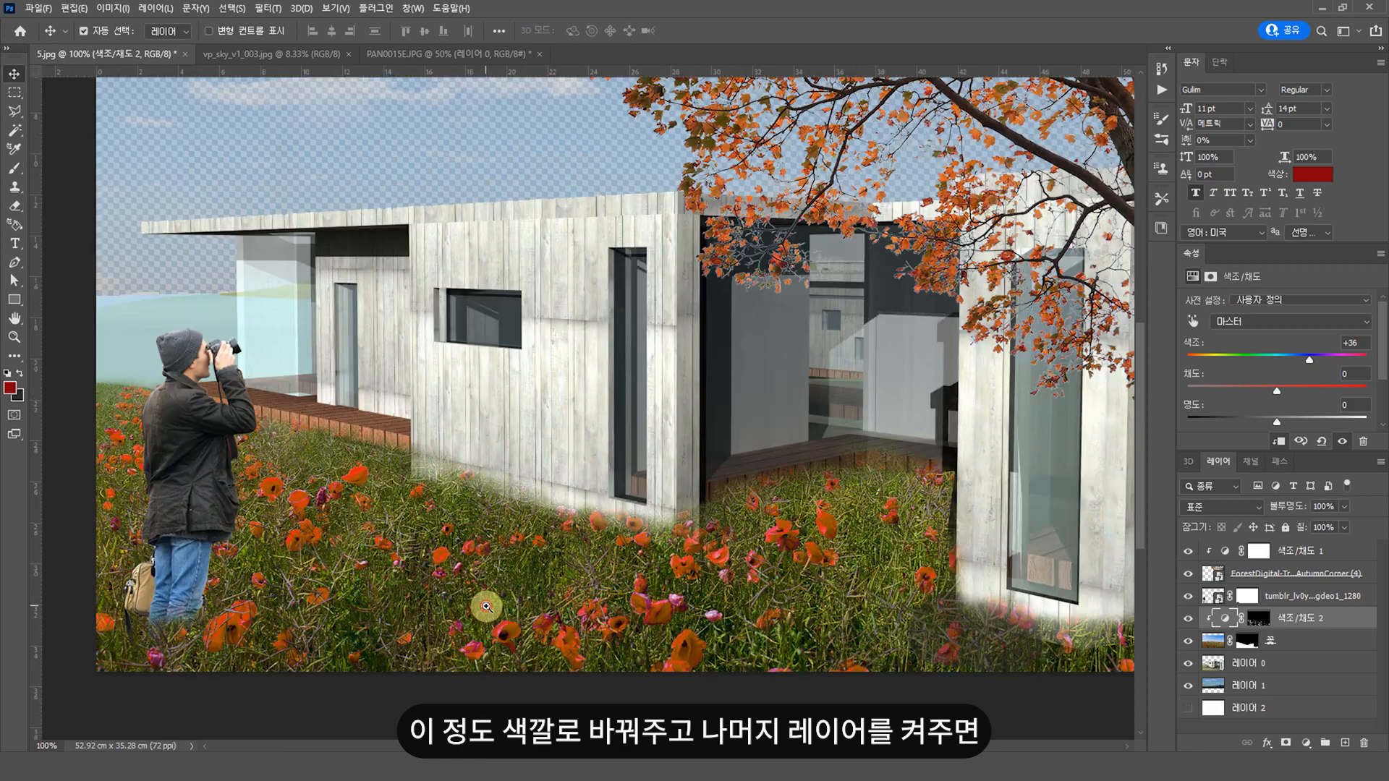
scroll(899, 592, "down", 2)
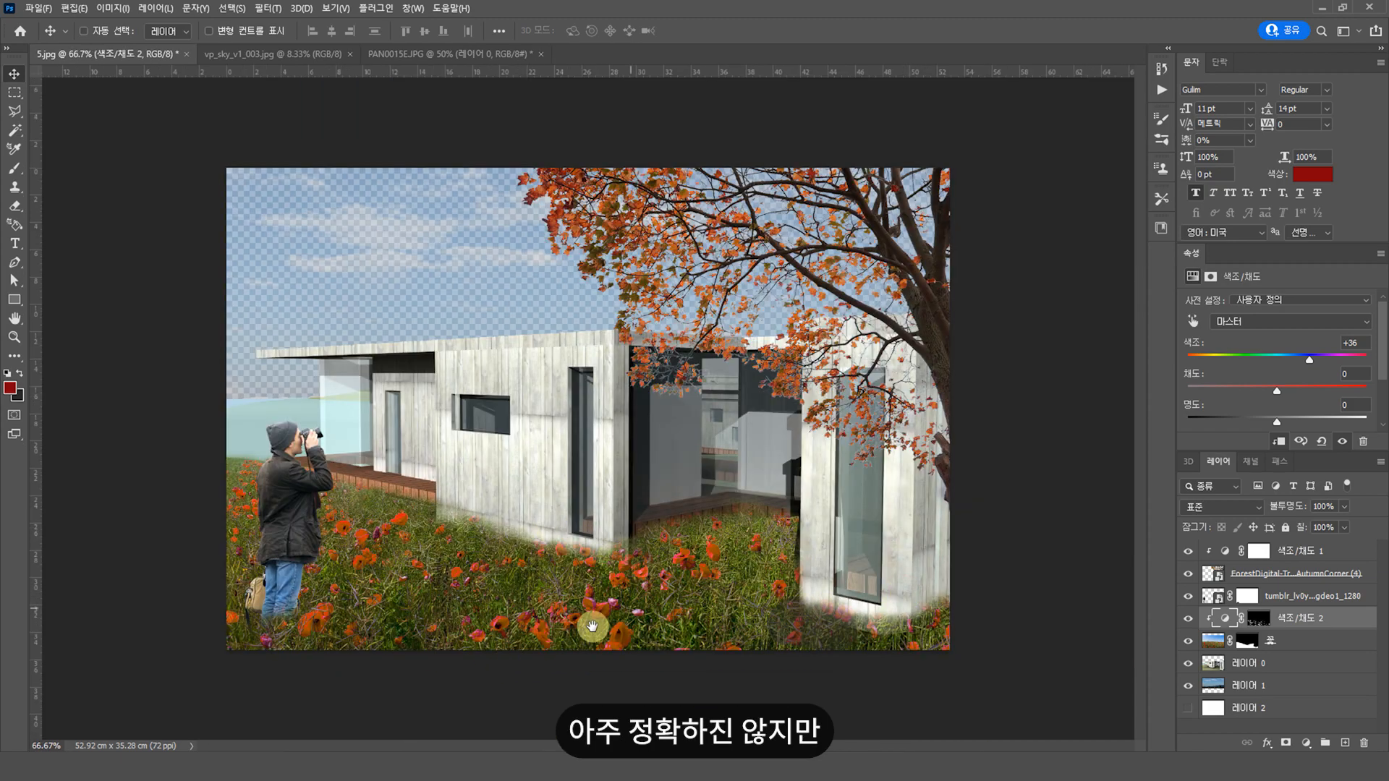
scroll(590, 629, "up", 2)
scroll(592, 626, "down", 2)
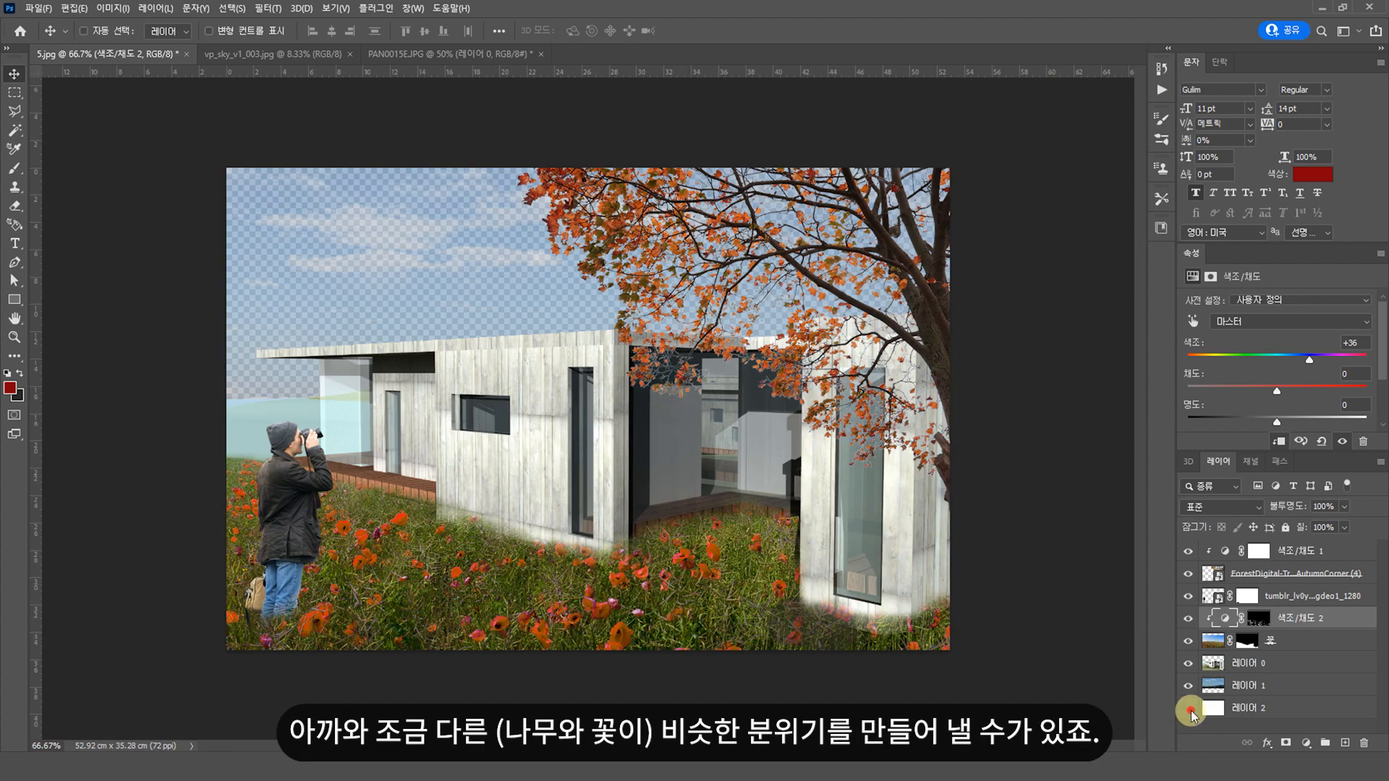
scroll(434, 586, "up", 1)
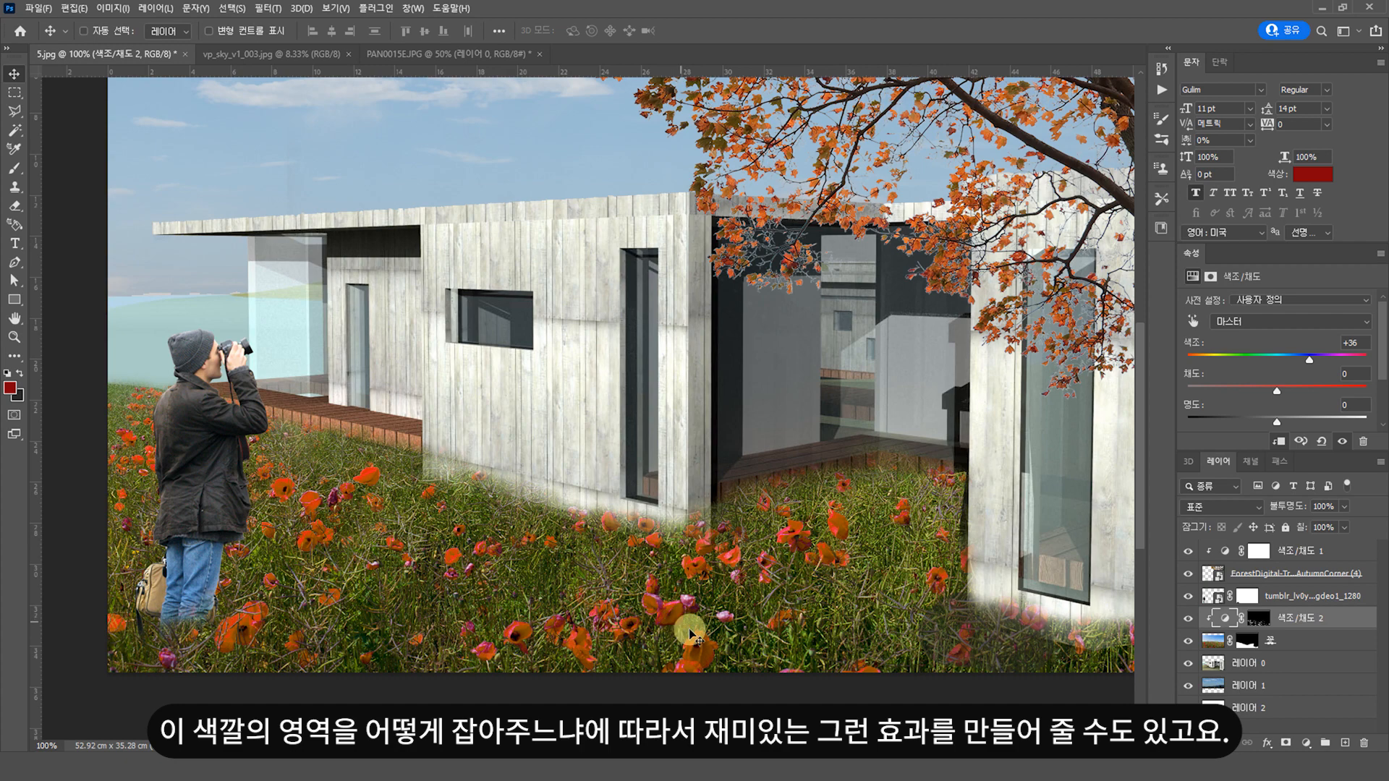
key("ctrl+space")
scroll(628, 591, "down", 1)
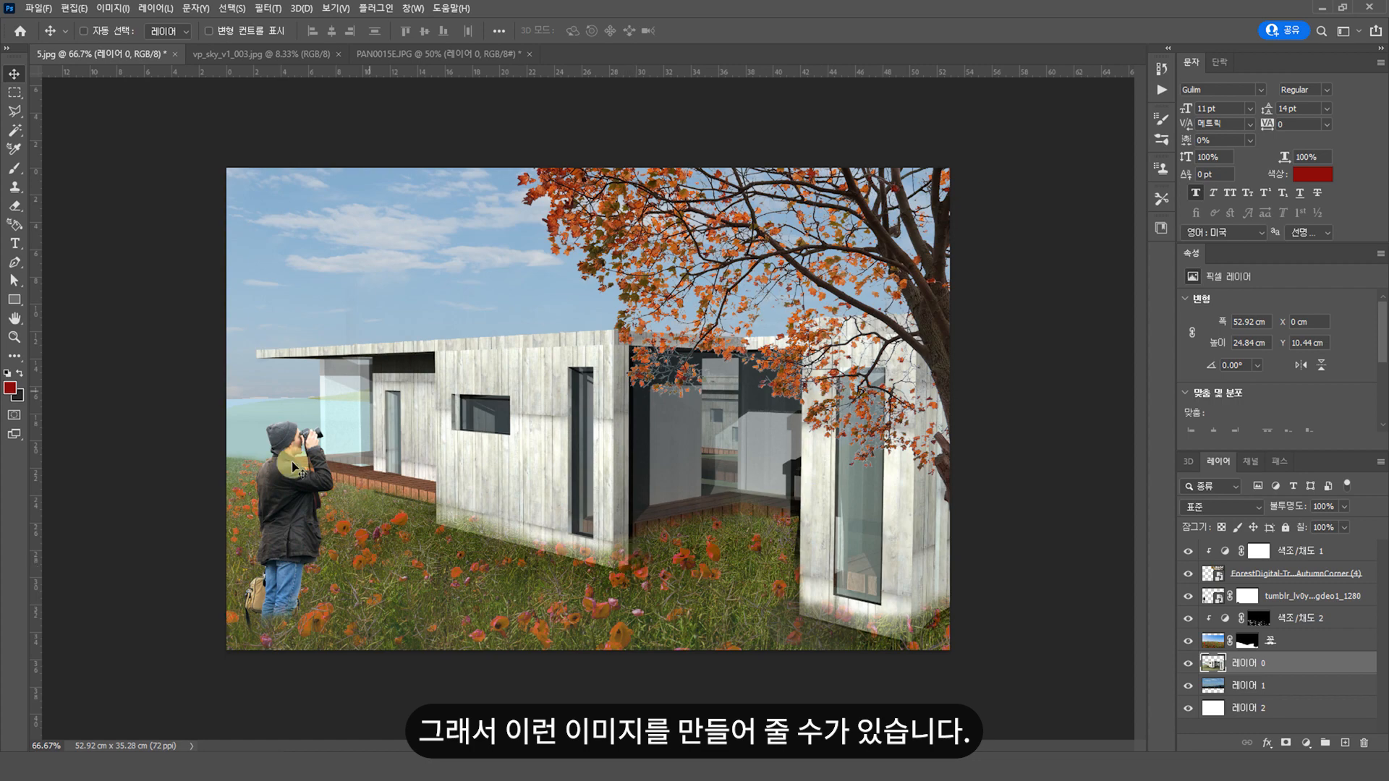
key("ctrl+space")
scroll(308, 601, "up", 2)
scroll(309, 602, "down", 2)
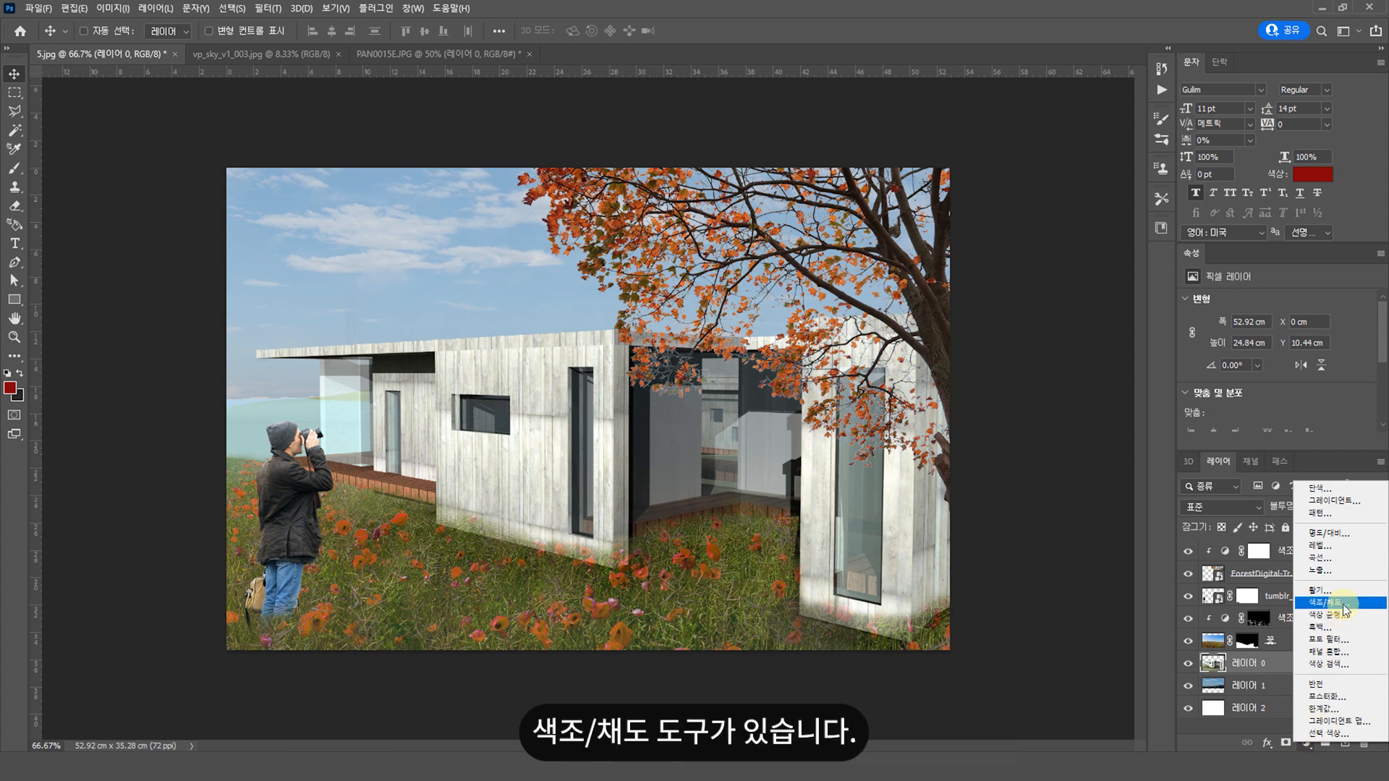
left_click(847, 558)
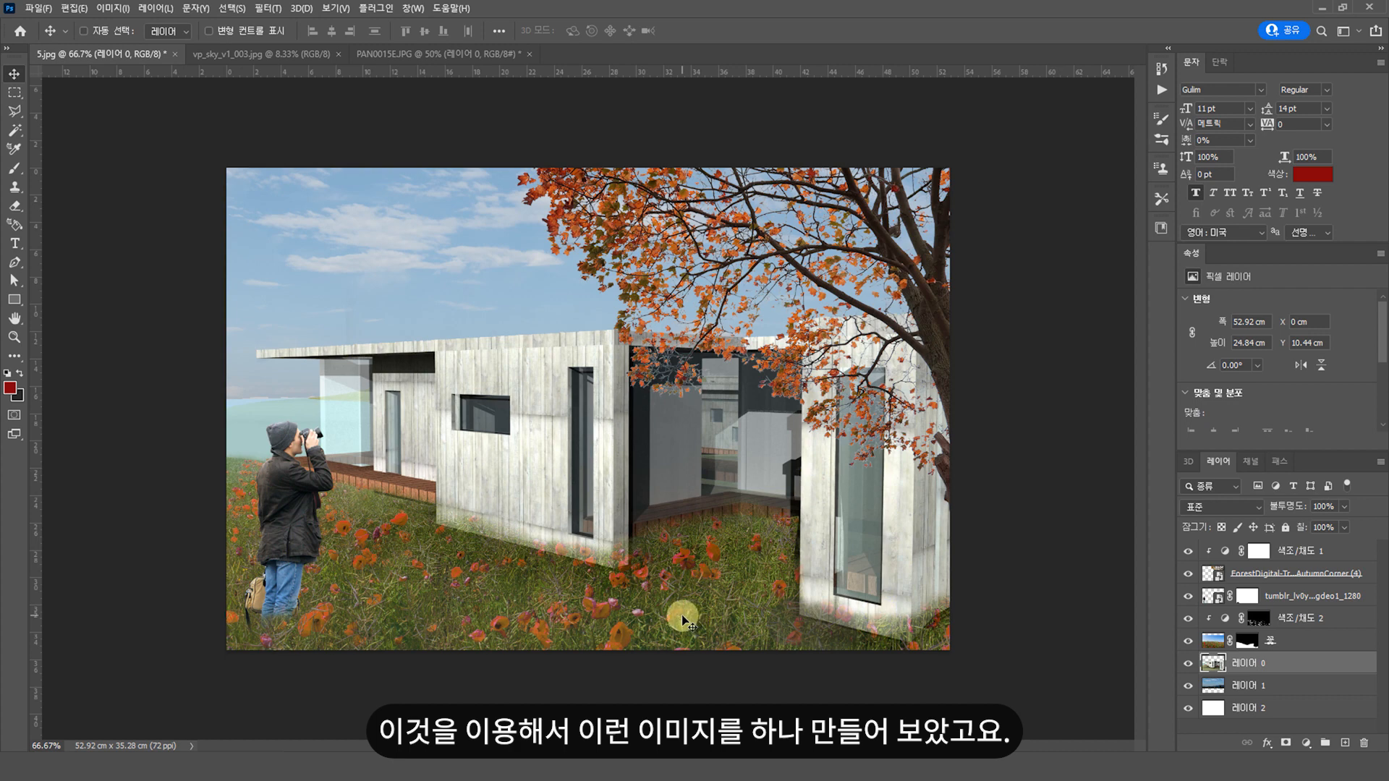